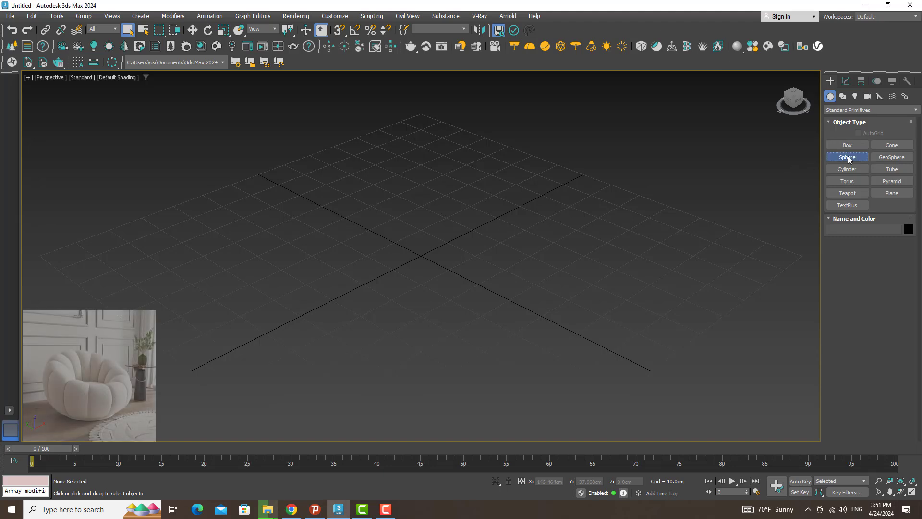
Draw a sphere at the grid centre with edged faces shown and 12 segments
click(847, 157)
drag(422, 254, 447, 202)
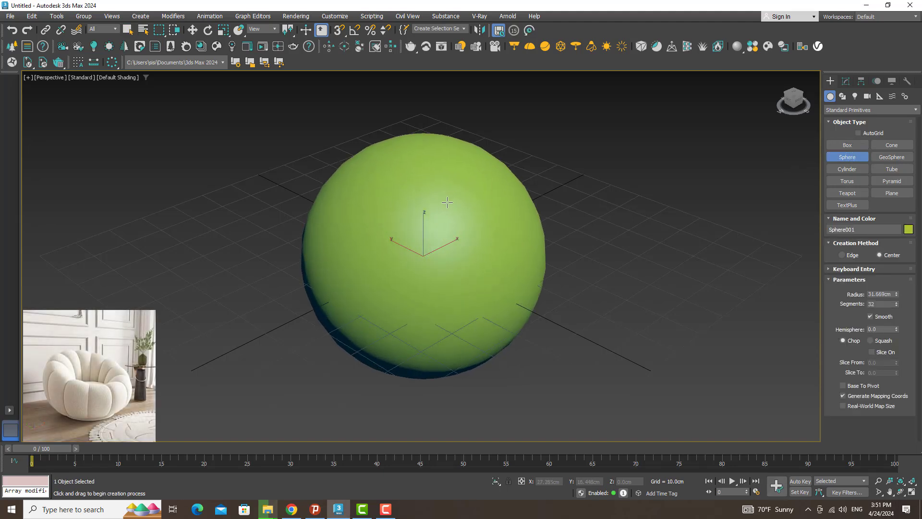
key(F4)
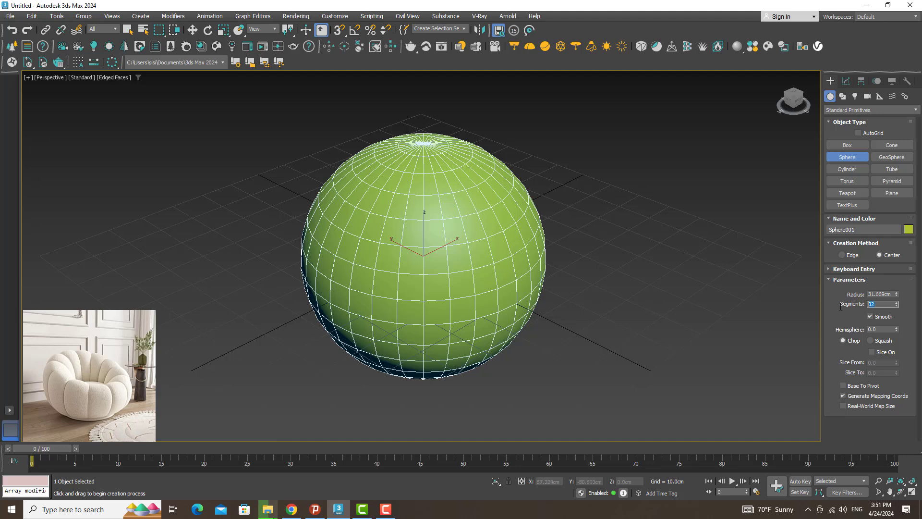
text(12)
key(Return)
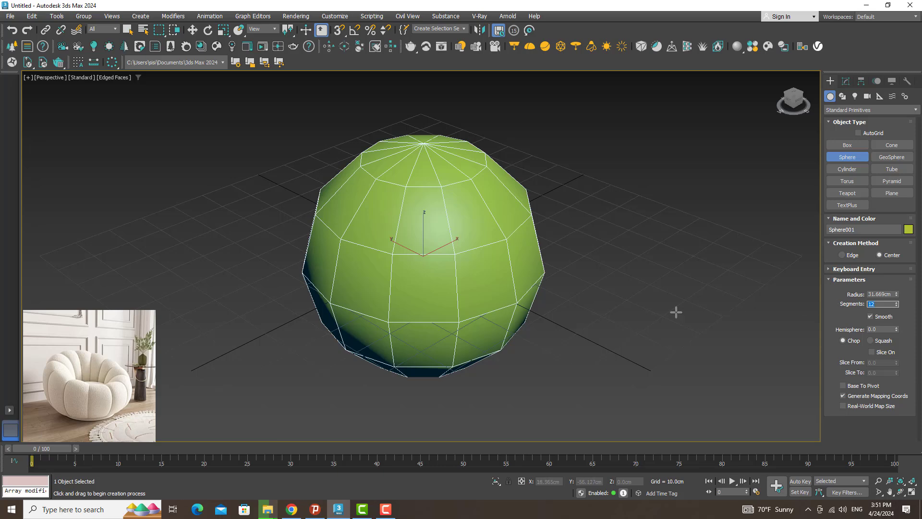
right_click(644, 317)
Show the Front view with shaded display and edged faces, zoomed in
key(f)
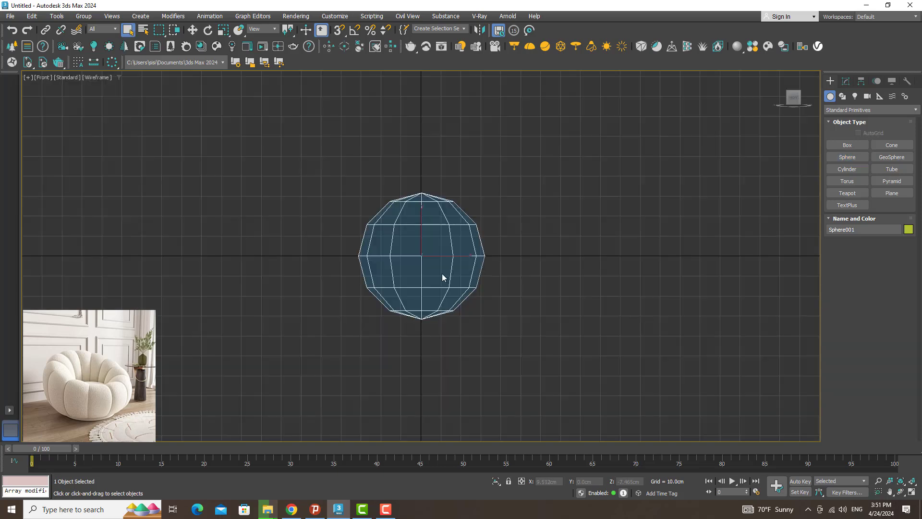
key(F3)
key(F4)
scroll(440, 258, up, 4)
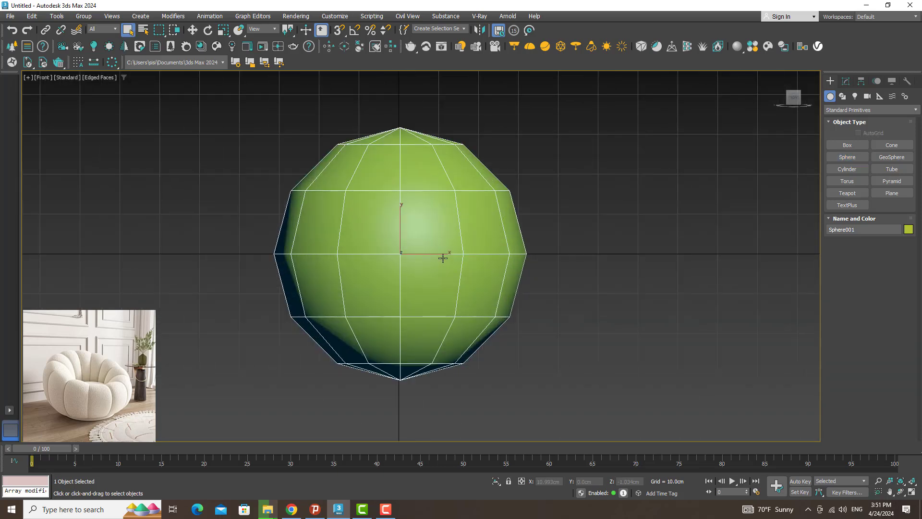
Convert the sphere to an Editable Poly and enter Polygon mode
click(845, 81)
right_click(399, 255)
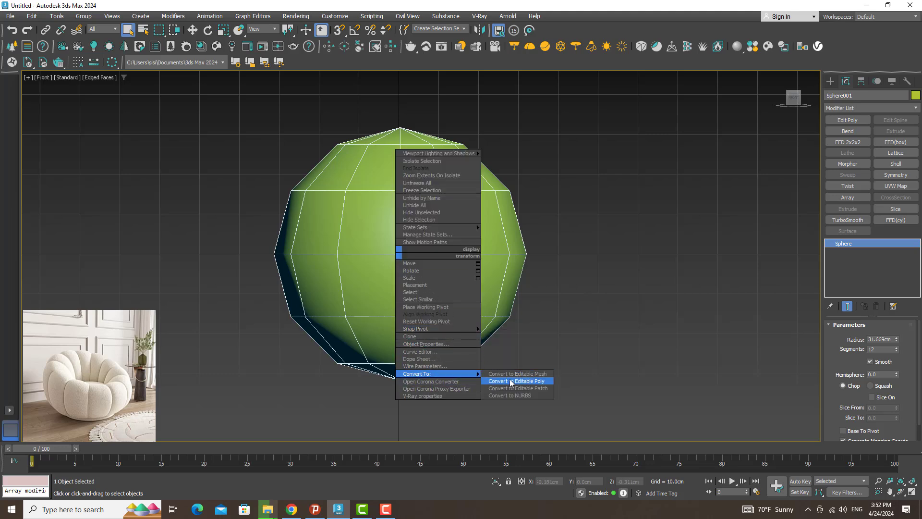
click(512, 382)
click(880, 335)
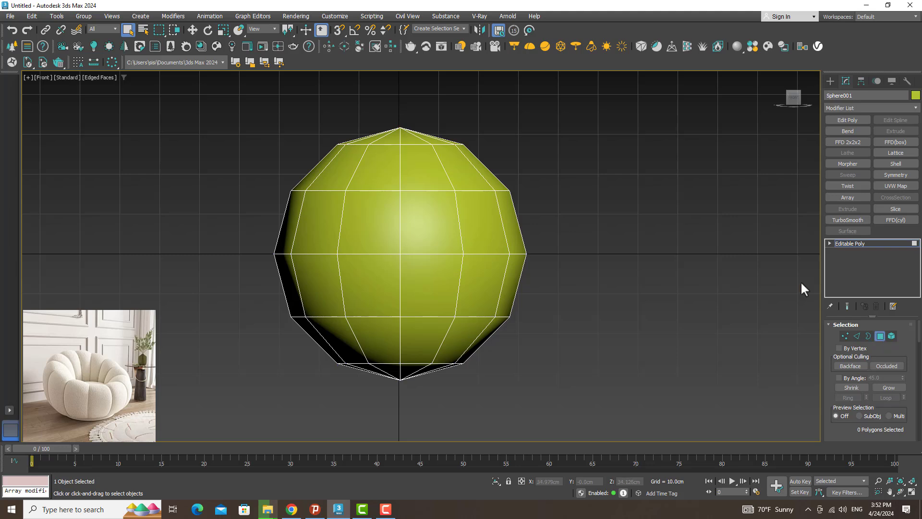
Delete the sphere's top-half polygons and raise the bottom vertex to flatten the base
drag(218, 219, 218, 220)
key(Delete)
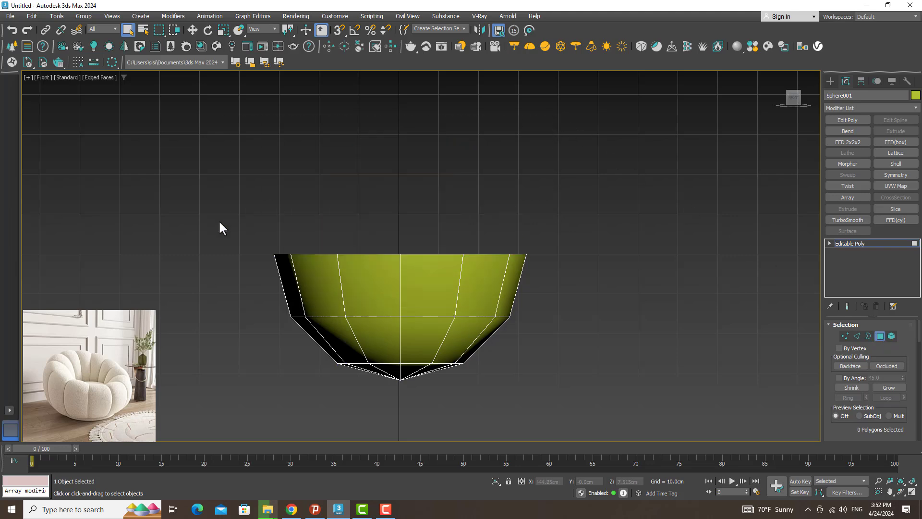
click(844, 335)
click(398, 379)
key(w)
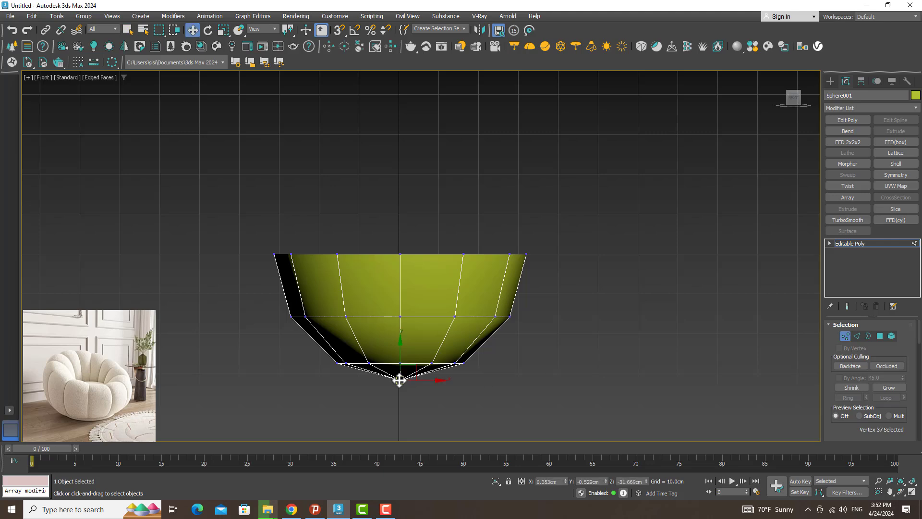
drag(401, 360, 406, 340)
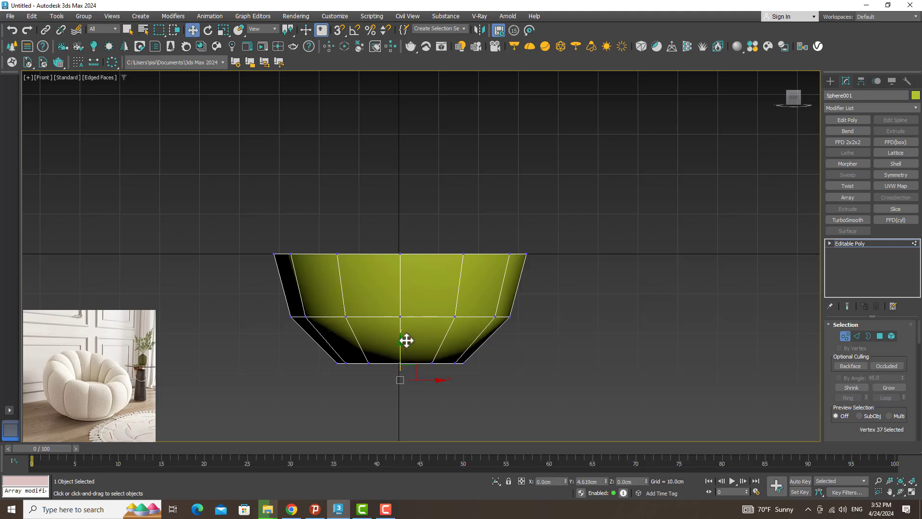
Scale the bottom row of 13 vertices wider along X
drag(510, 353, 263, 369)
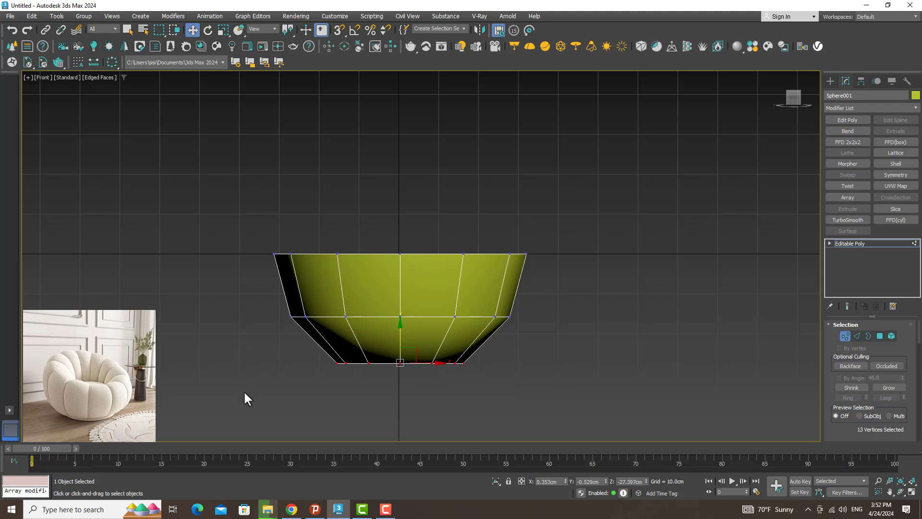
key(r)
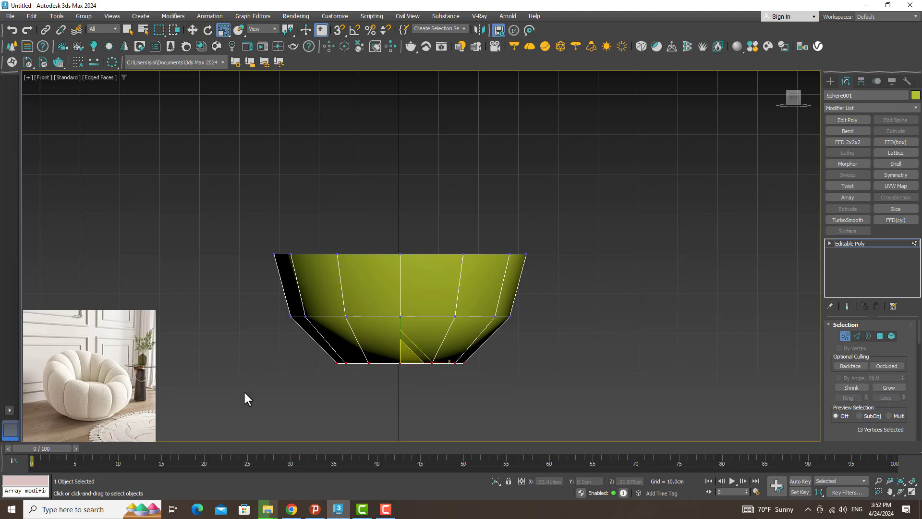
drag(432, 360, 446, 359)
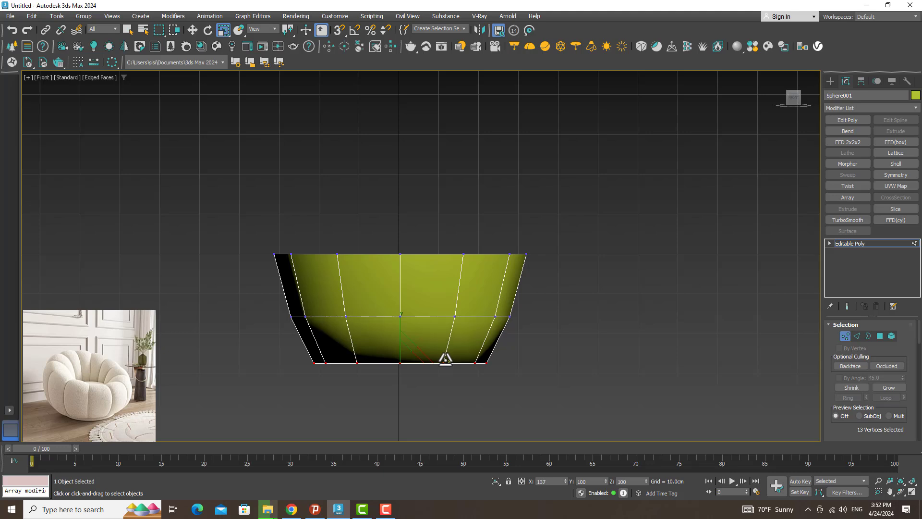
drag(447, 359, 446, 359)
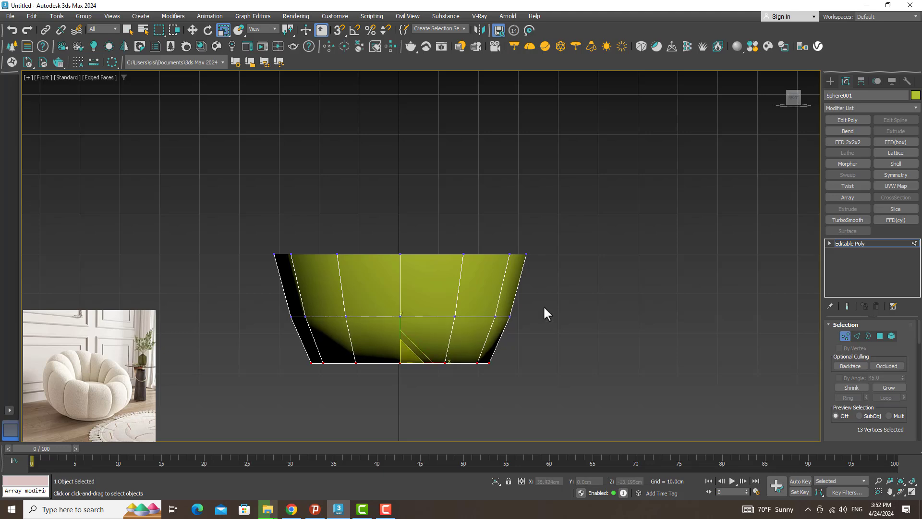
drag(544, 308, 521, 313)
drag(277, 407, 277, 407)
drag(433, 364, 432, 363)
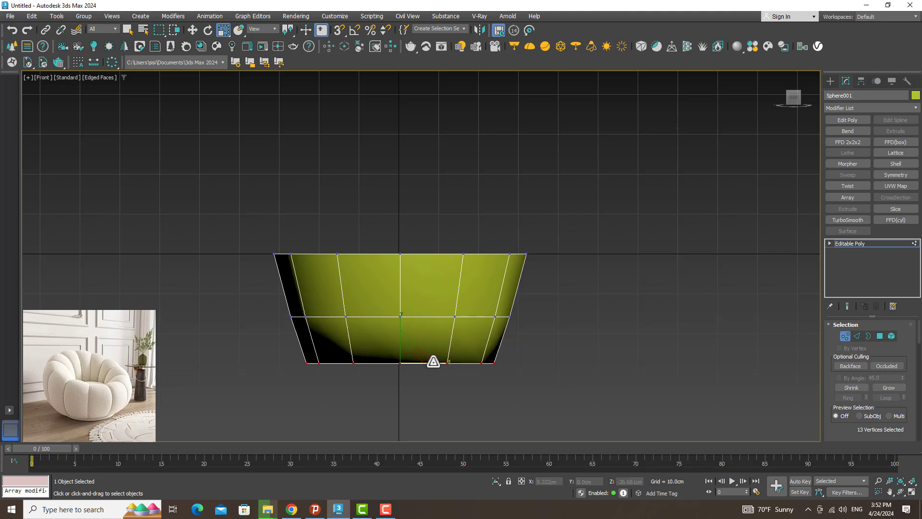
Rotate the top rim vertex row so it rises toward the right
drag(566, 220, 206, 280)
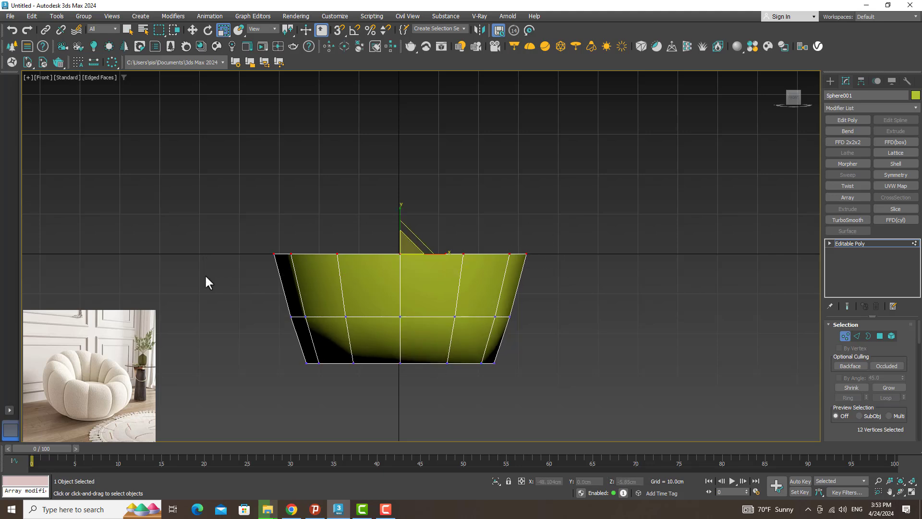
key(e)
drag(422, 226, 412, 214)
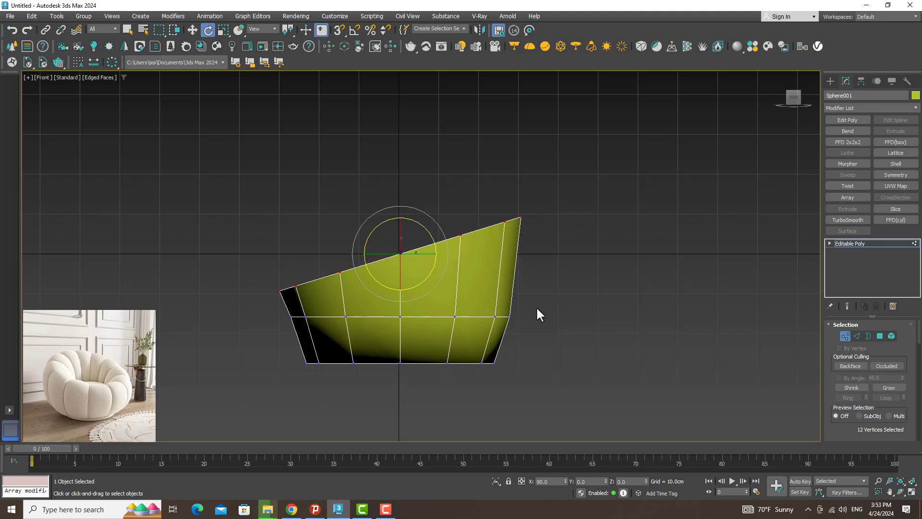
Lower and widen the middle vertex row, and widen the bottom vertex row
drag(537, 311, 244, 348)
key(w)
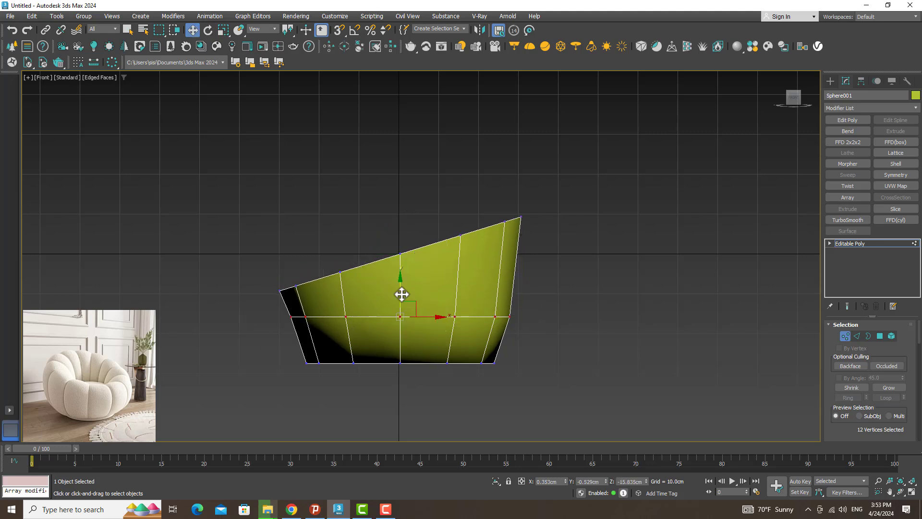
drag(401, 294, 401, 308)
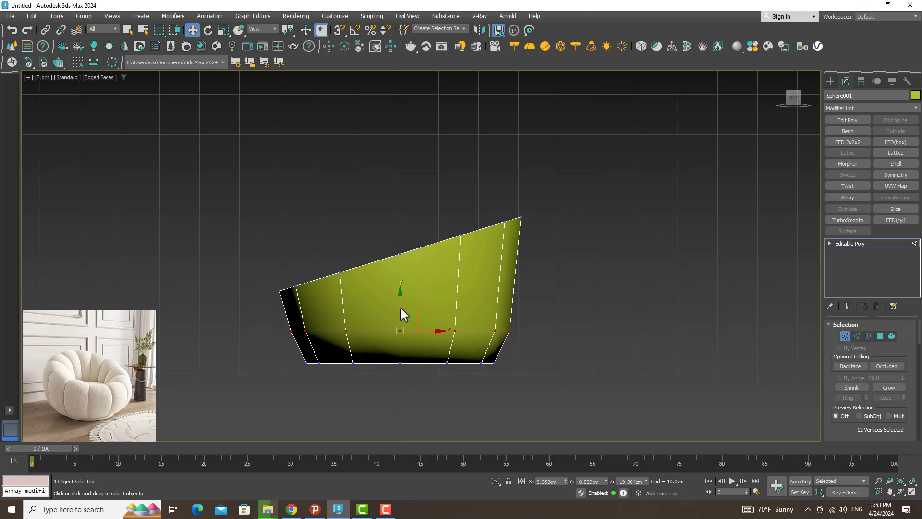
click(226, 31)
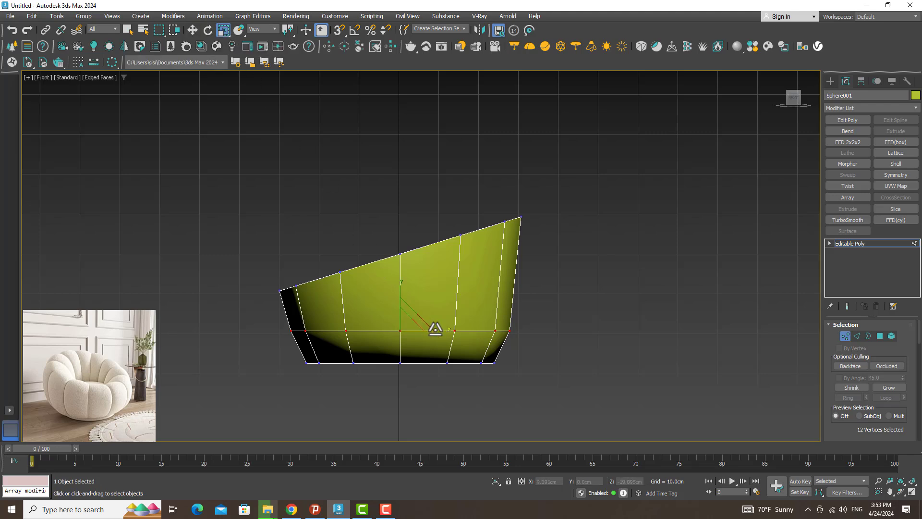
drag(434, 330, 437, 329)
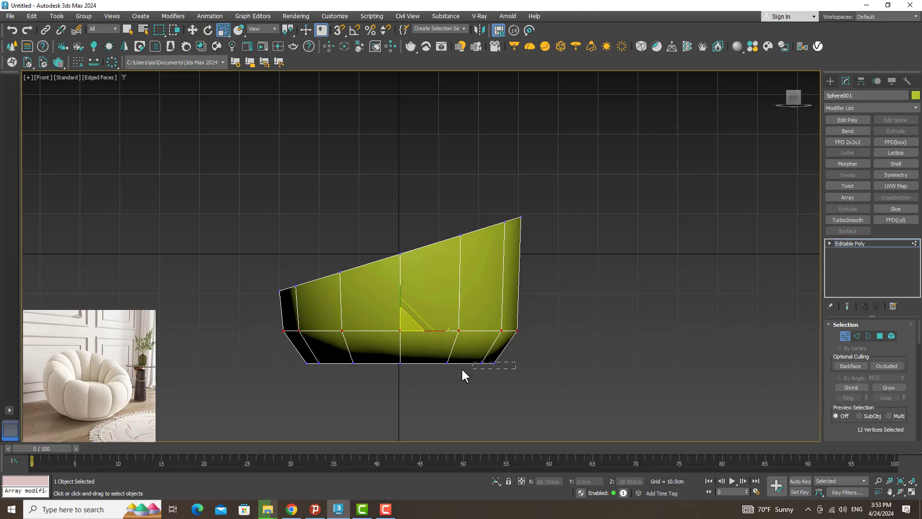
drag(518, 358, 307, 398)
drag(435, 362, 438, 361)
Add a horizontal edge loop across the vertical edges of the upper band
key(2)
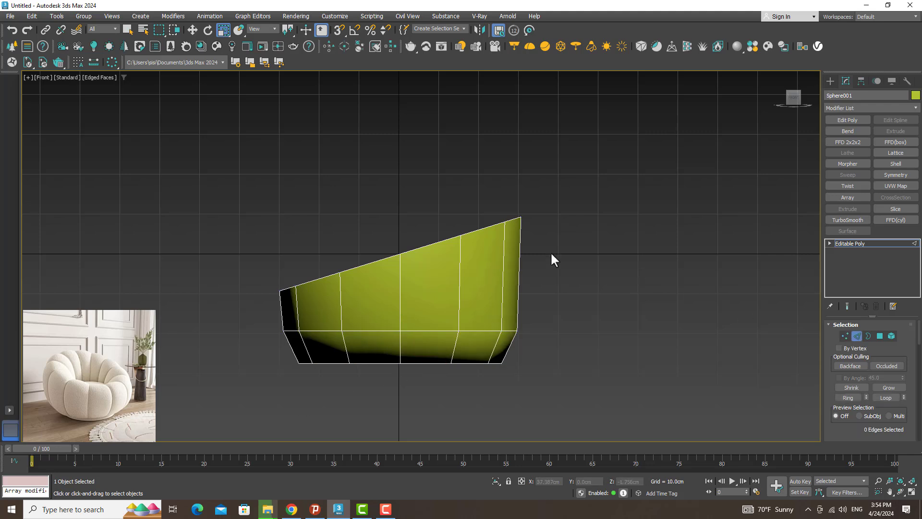
drag(486, 305, 535, 290)
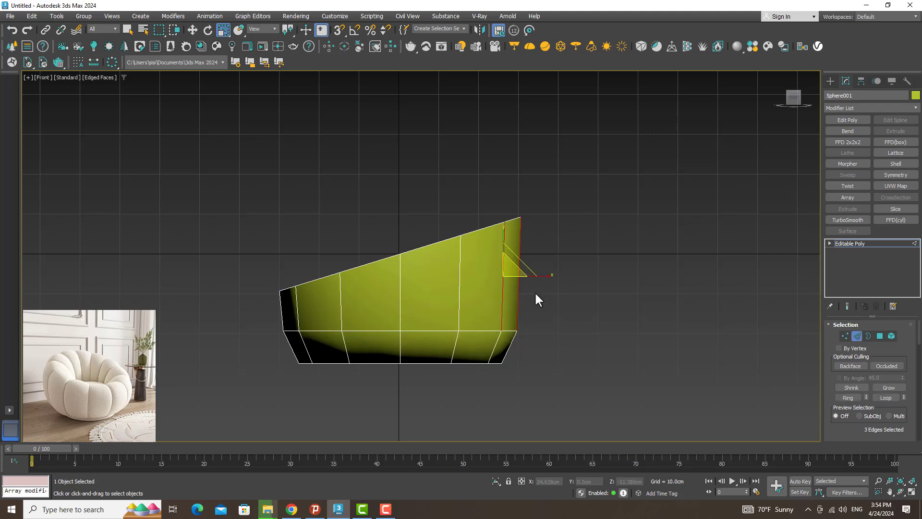
drag(245, 318, 245, 318)
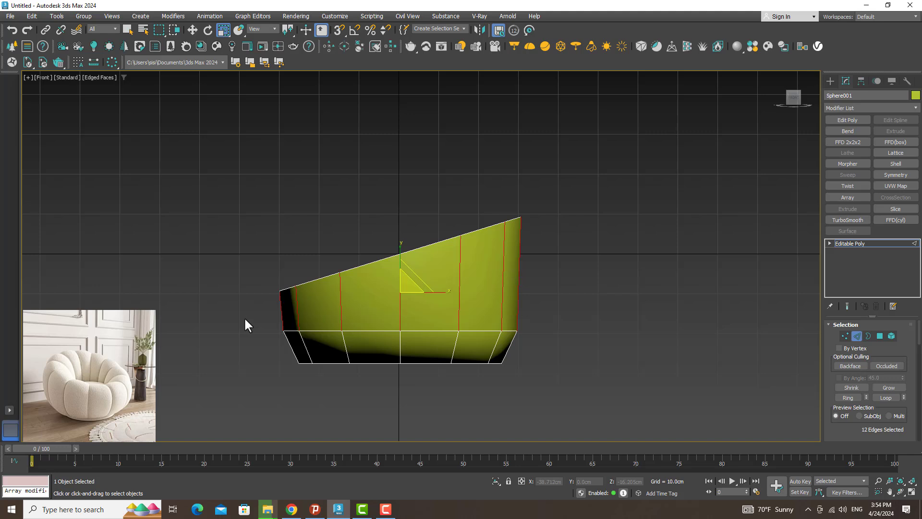
scroll(874, 336, down, 5)
scroll(883, 355, down, 5)
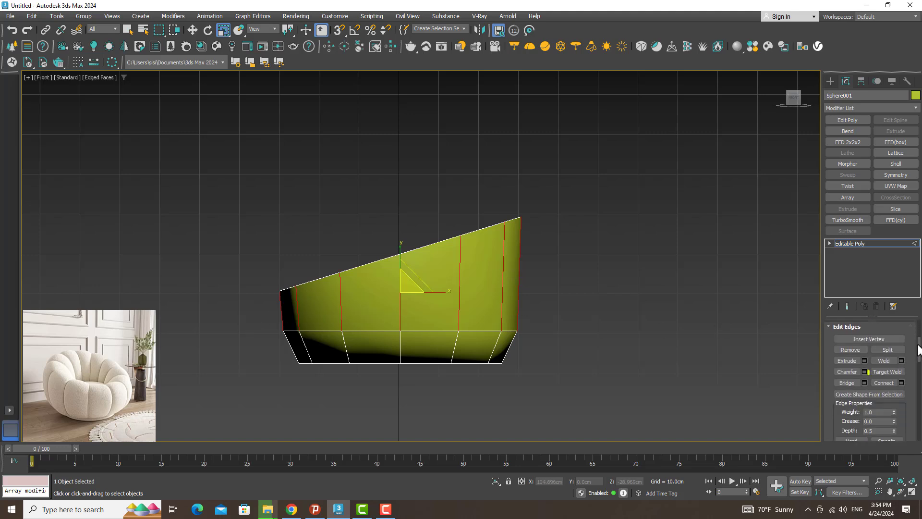
scroll(891, 372, down, 5)
click(892, 377)
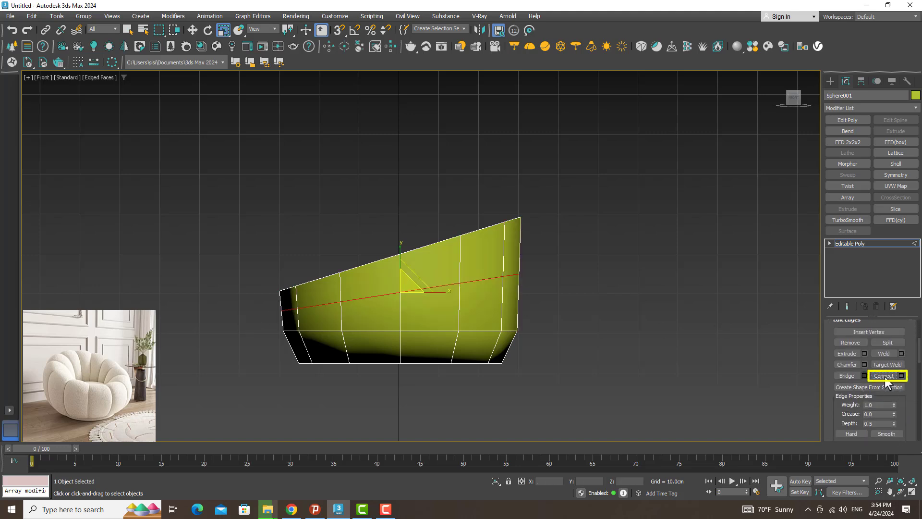
Scale the shell's side vertices outward horizontally
key(1)
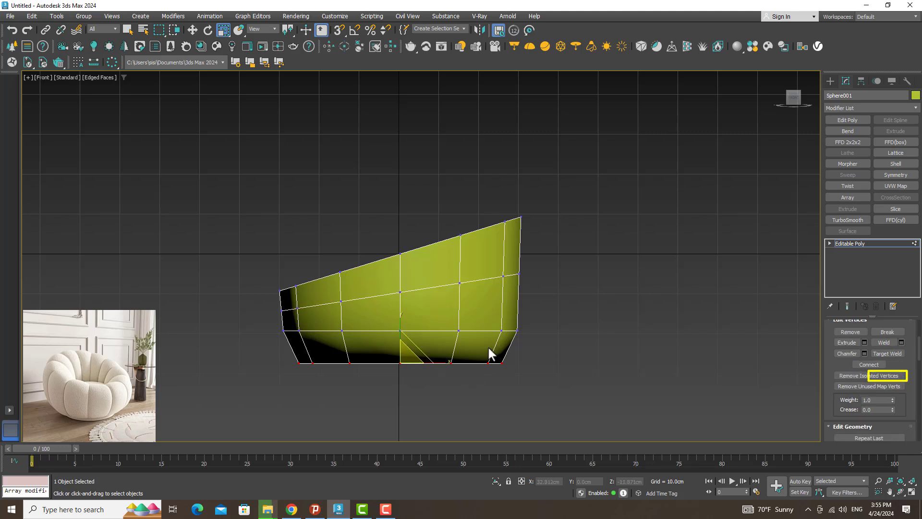
drag(535, 266, 479, 297)
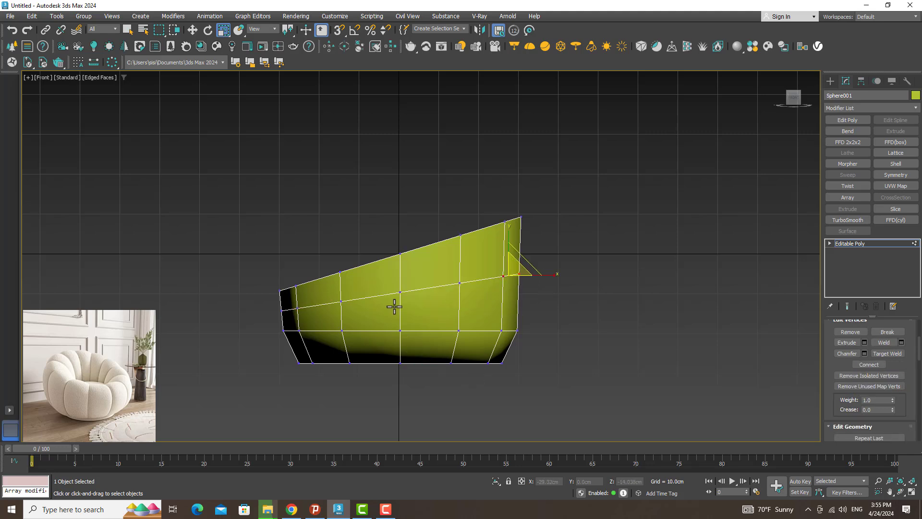
ctrl+drag(271, 318, 302, 302)
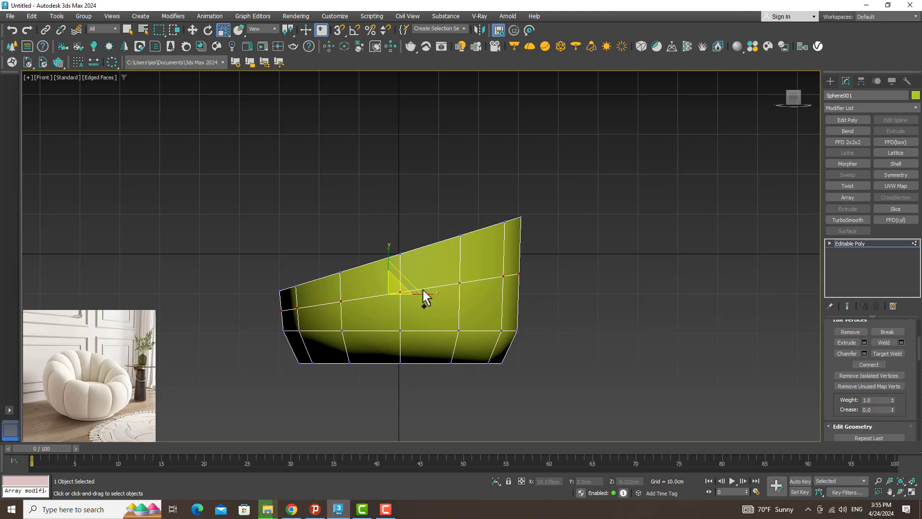
key(r)
ctrl+drag(474, 277, 440, 293)
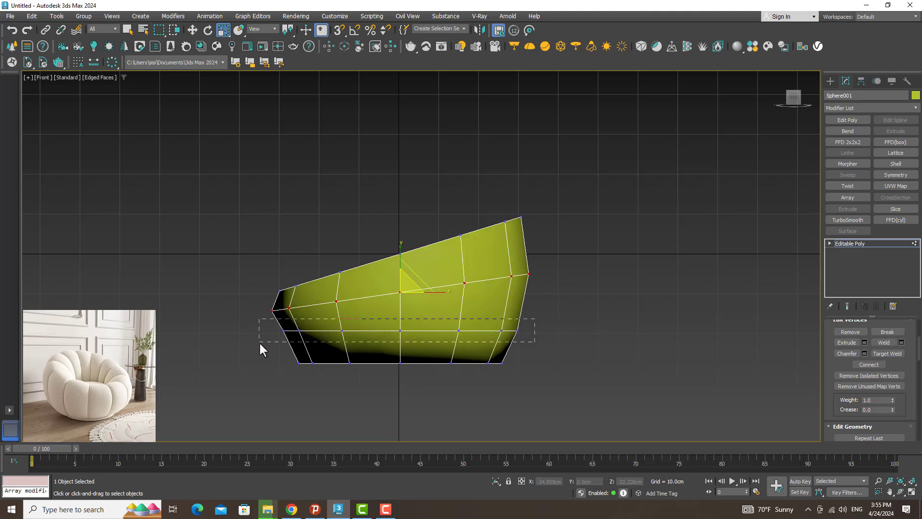
Widen the bottom-middle vertex row outward and move it down
drag(260, 341, 261, 341)
drag(435, 330, 437, 331)
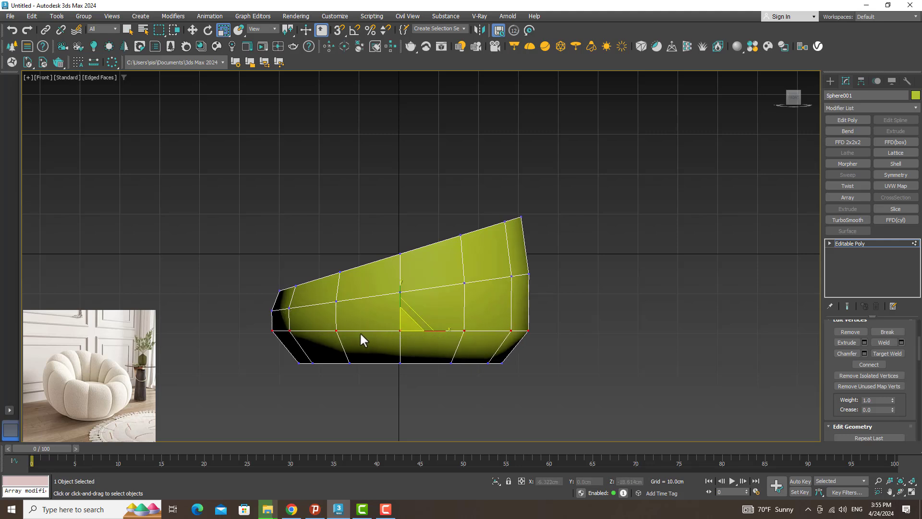
key(w)
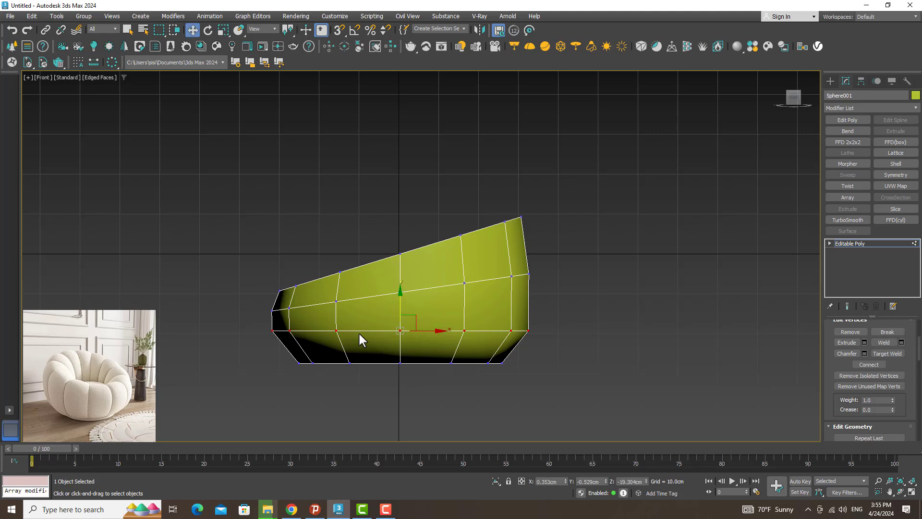
drag(399, 304, 397, 311)
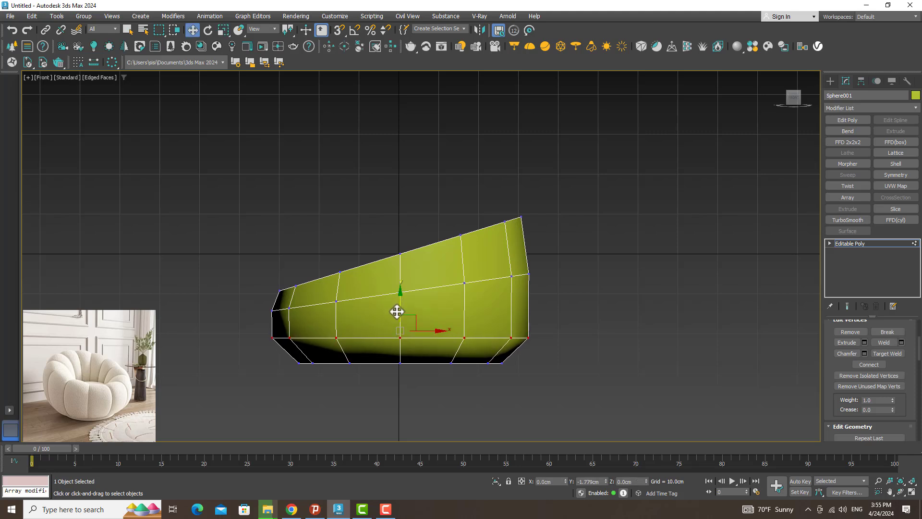
scroll(897, 361, up, 5)
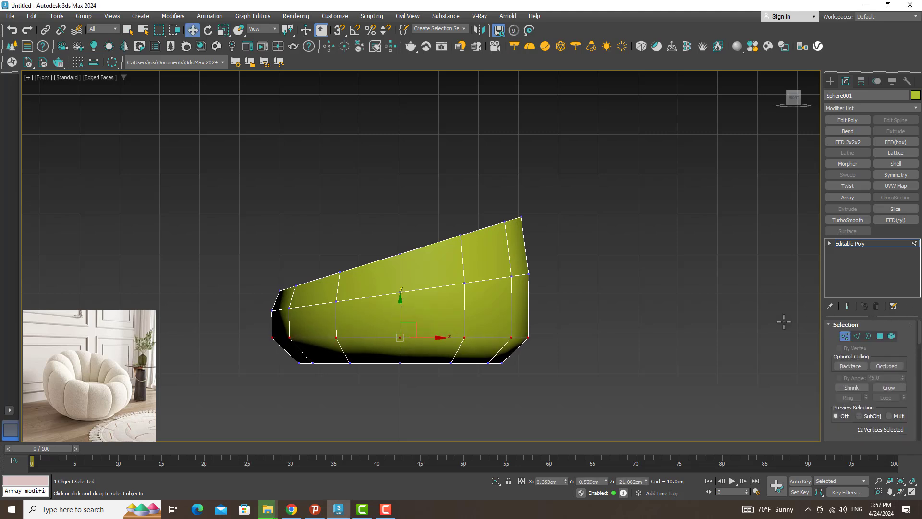
Flare the bottom vertex row slightly and raise the top rim edge loop a little
drag(523, 350, 267, 419)
key(r)
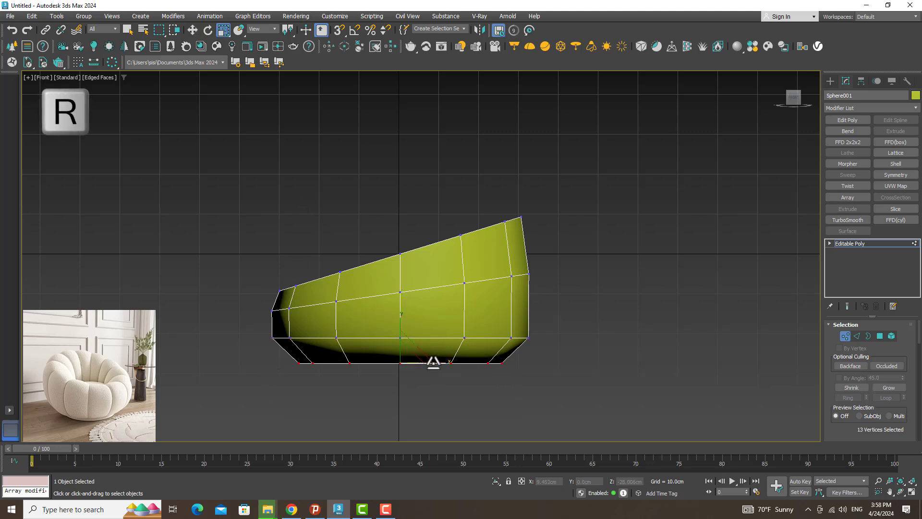
drag(434, 361, 437, 361)
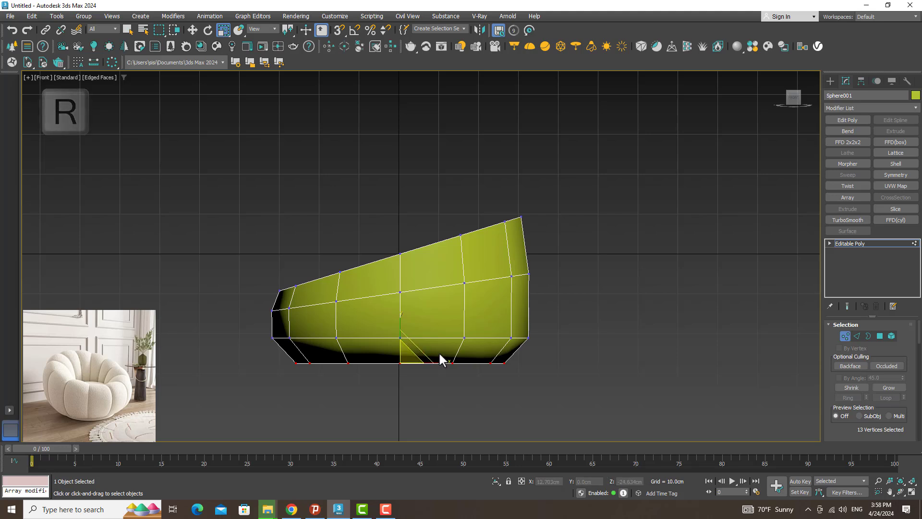
click(856, 335)
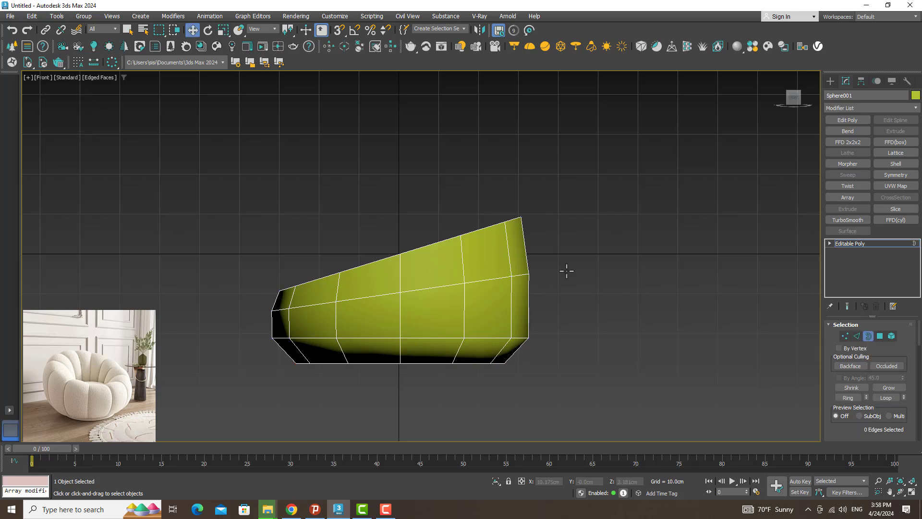
double_click(436, 243)
drag(400, 233, 398, 230)
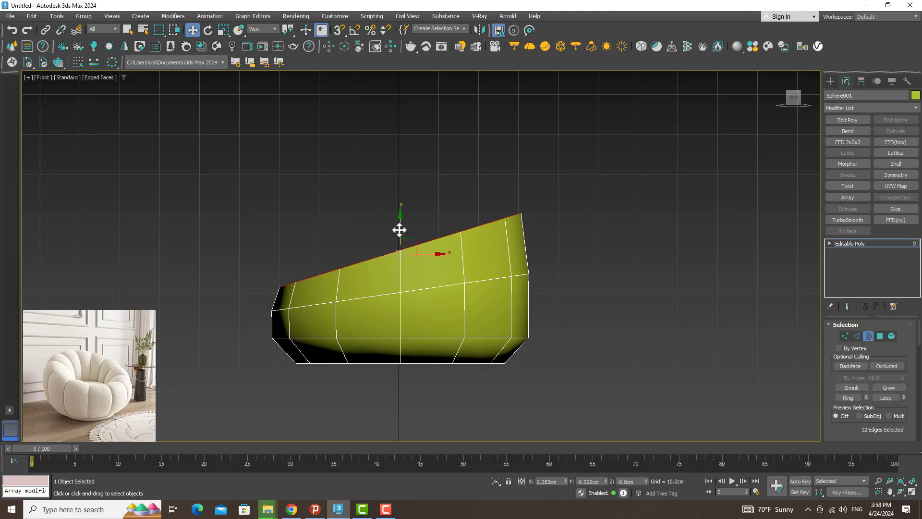
Shift the upper-left rim vertices left to even out the backrest line
key(1)
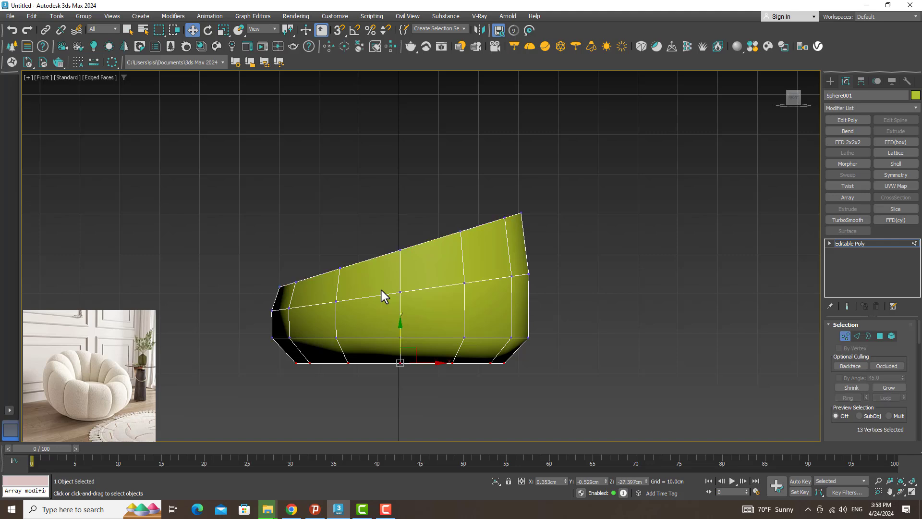
drag(283, 300, 290, 277)
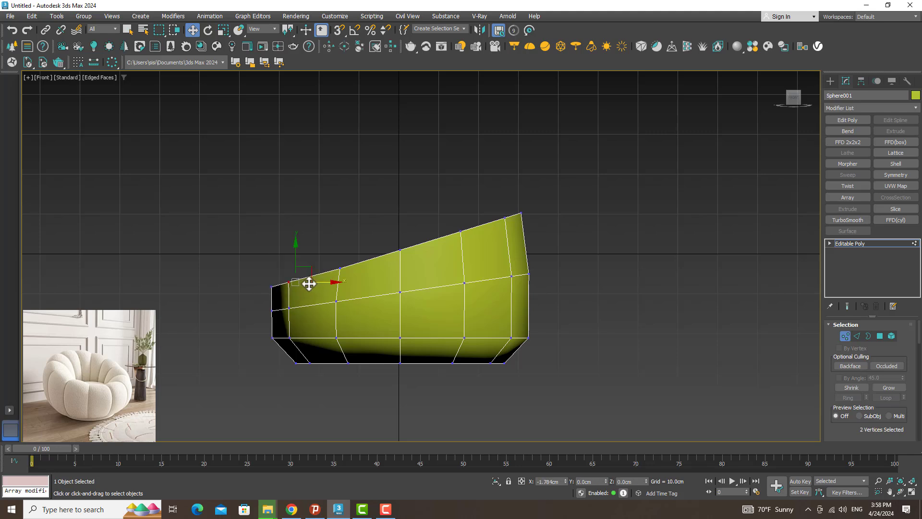
drag(333, 263, 354, 272)
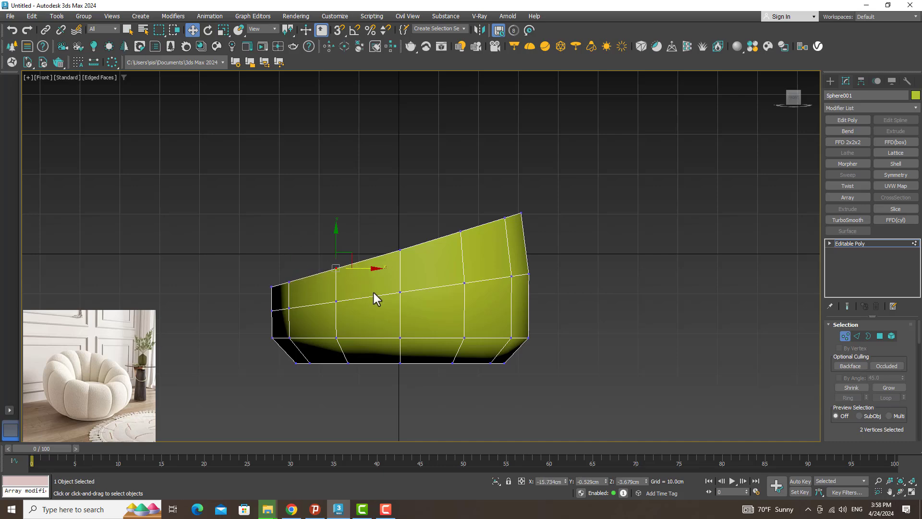
alt+middle_drag(407, 333, 406, 326)
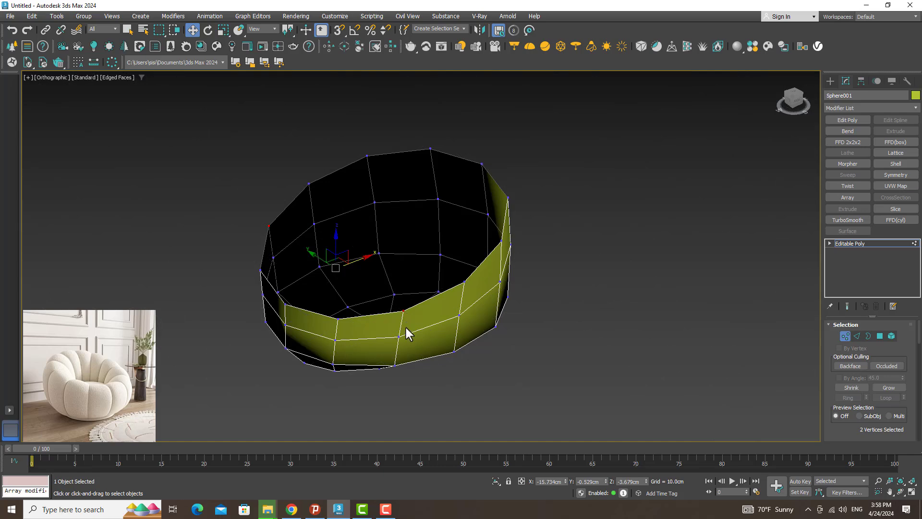
Shift-scale the rim border inward into a thick band, then shift-move it down as an inner wall
click(868, 336)
key(r)
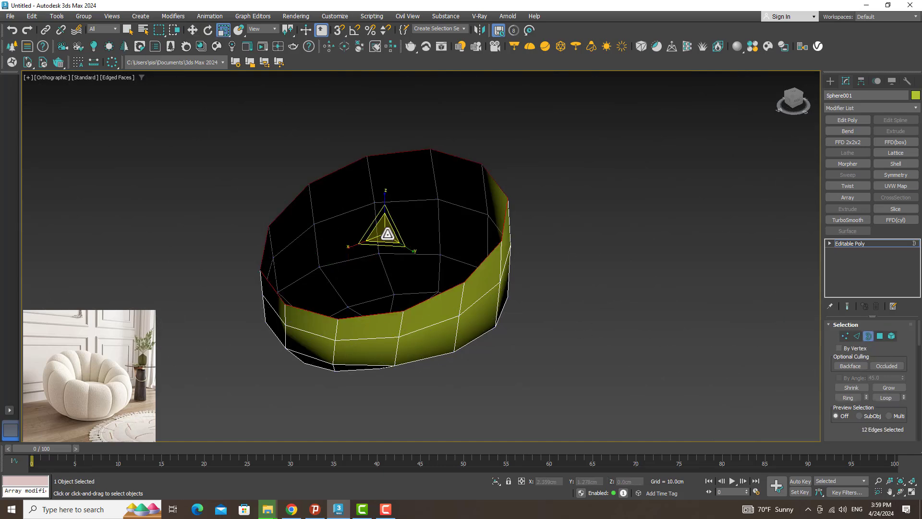
shift+drag(384, 229, 390, 251)
key(w)
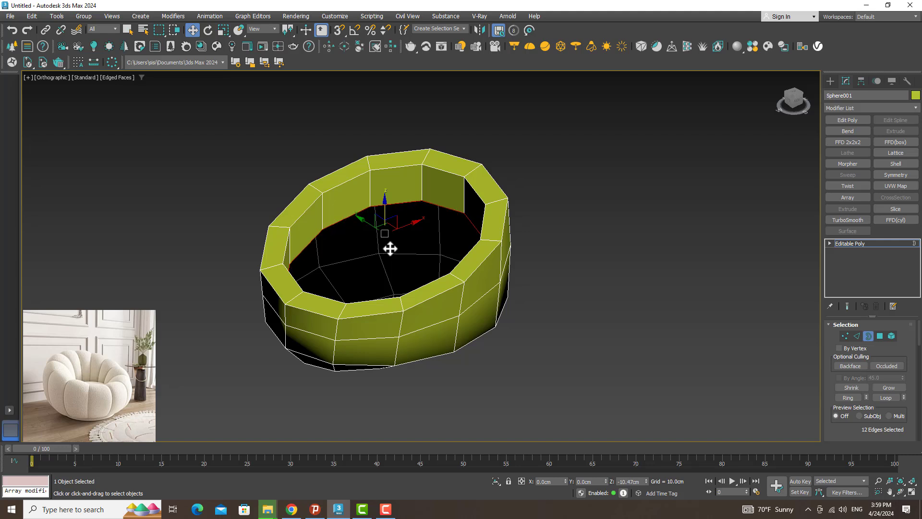
key(e)
middle_drag(390, 250, 440, 270)
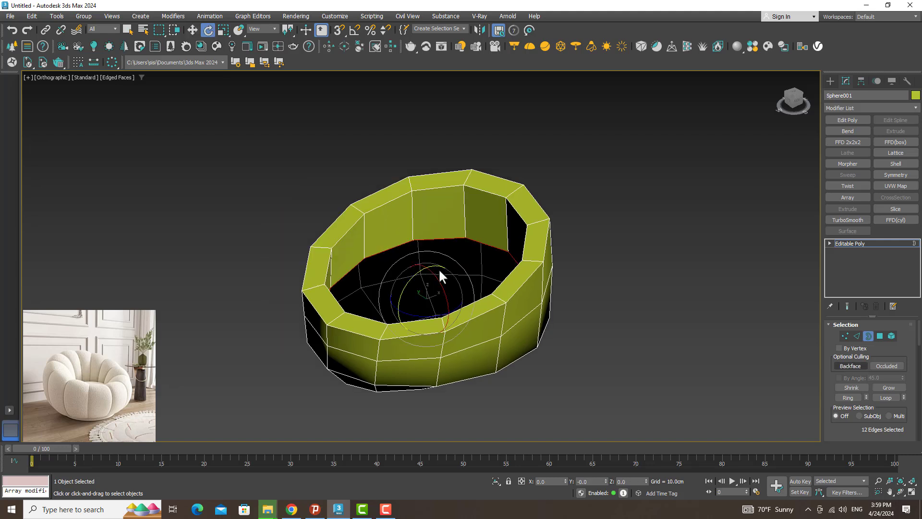
Cap the inner border to form a flat seat floor and orbit to check it
scroll(918, 342, down, 5)
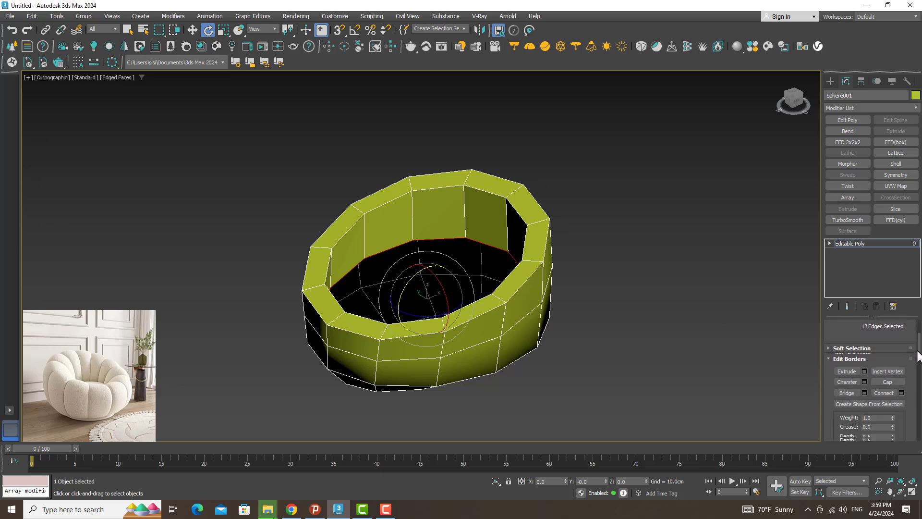
click(887, 382)
alt+middle_drag(700, 333, 449, 274)
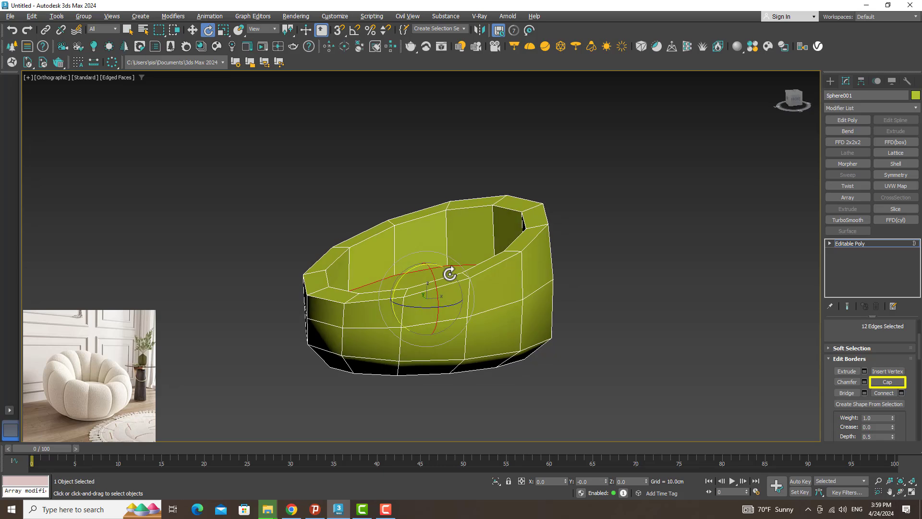
mouse_move(495, 306)
alt+middle_down()
mouse_move(506, 313)
mouse_move(473, 214)
alt+middle_up()
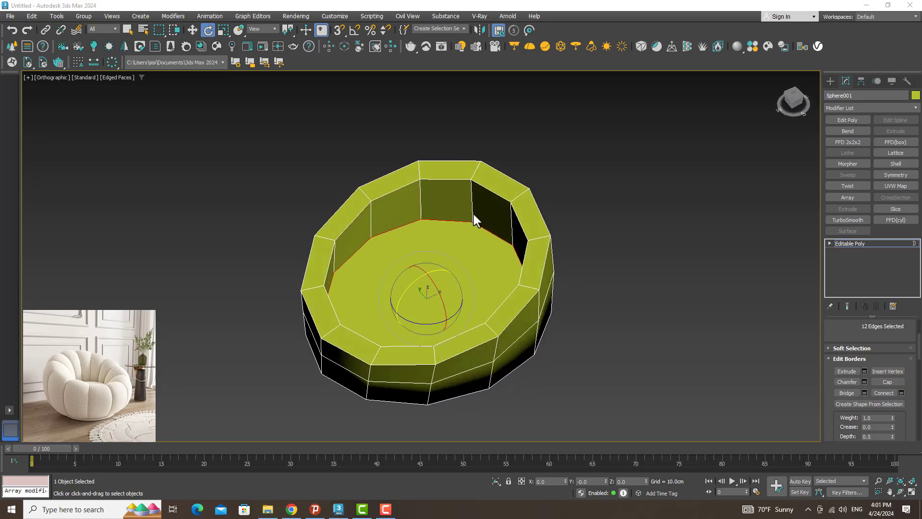
click(856, 336)
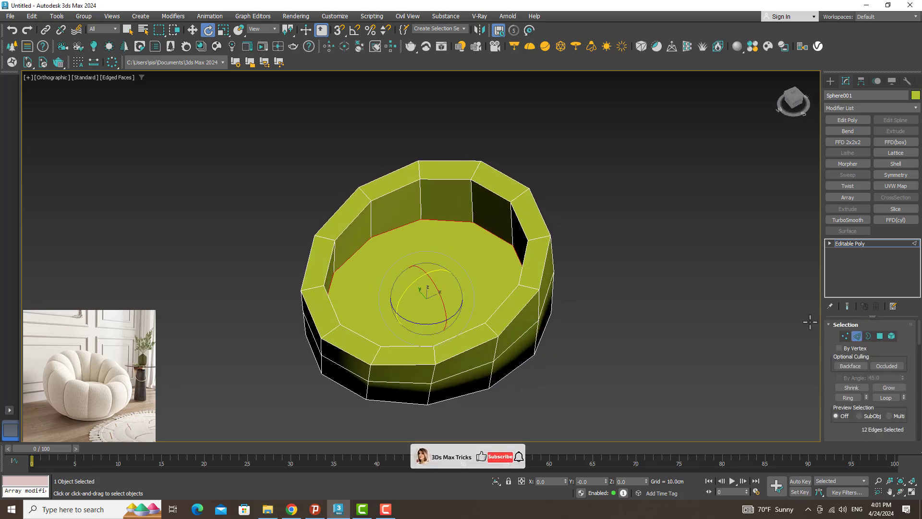
Select an inner-wall edge ring and Connect it into a horizontal loop
click(470, 205)
click(848, 398)
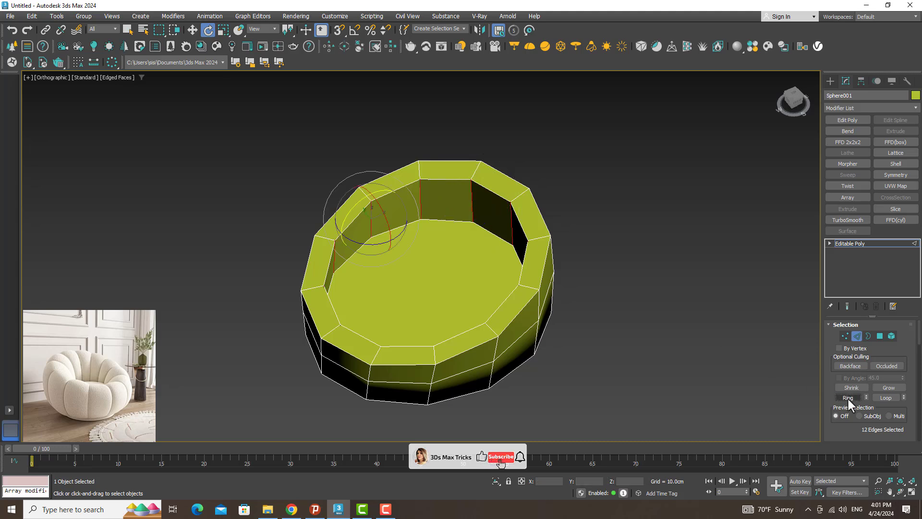
key(w)
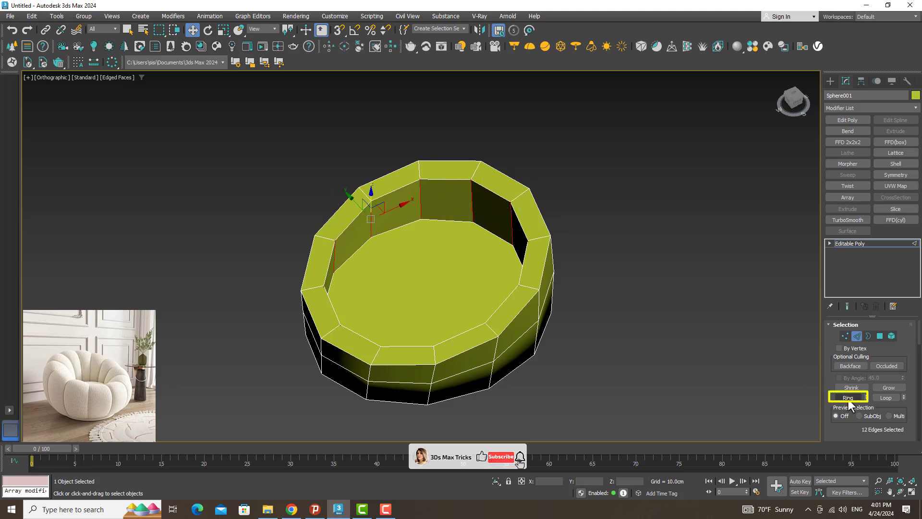
scroll(919, 336, down, 5)
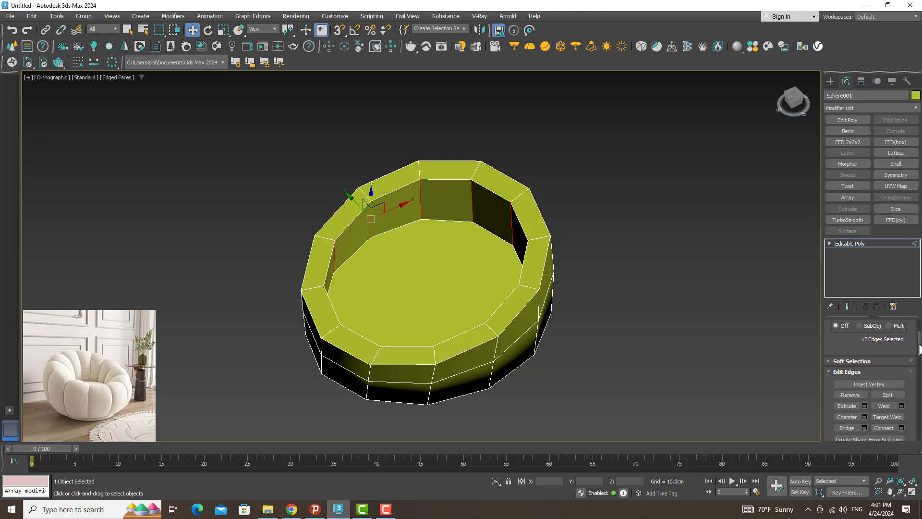
click(884, 413)
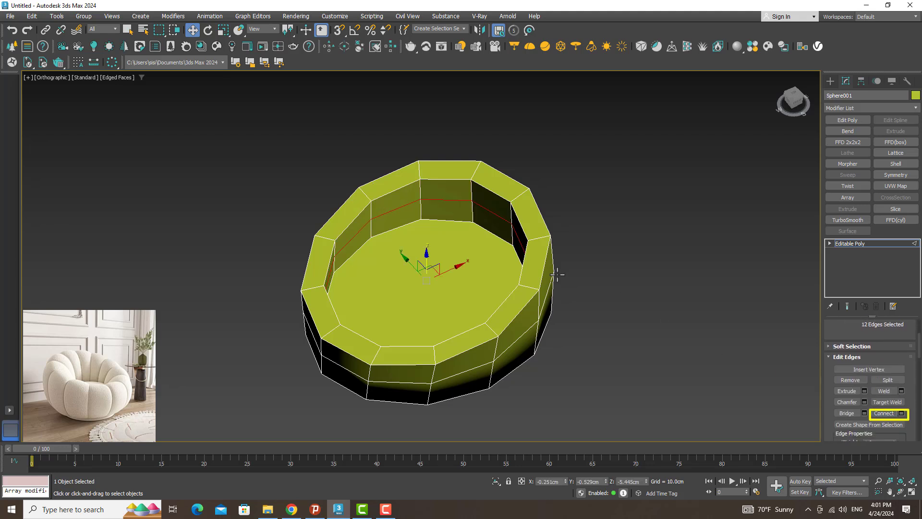
Scale the inner seat floor face, then restore it to its original size
alt+middle_drag(557, 274, 460, 269)
key(4)
click(457, 271)
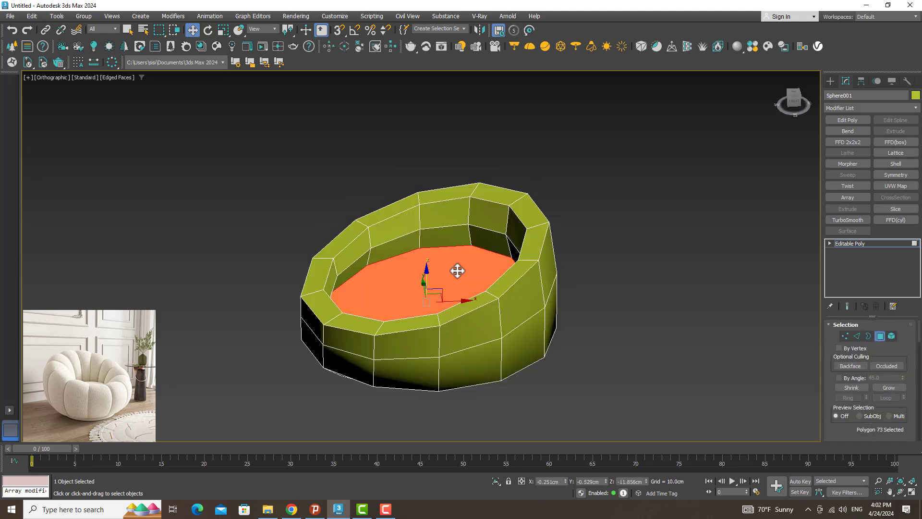
key(r)
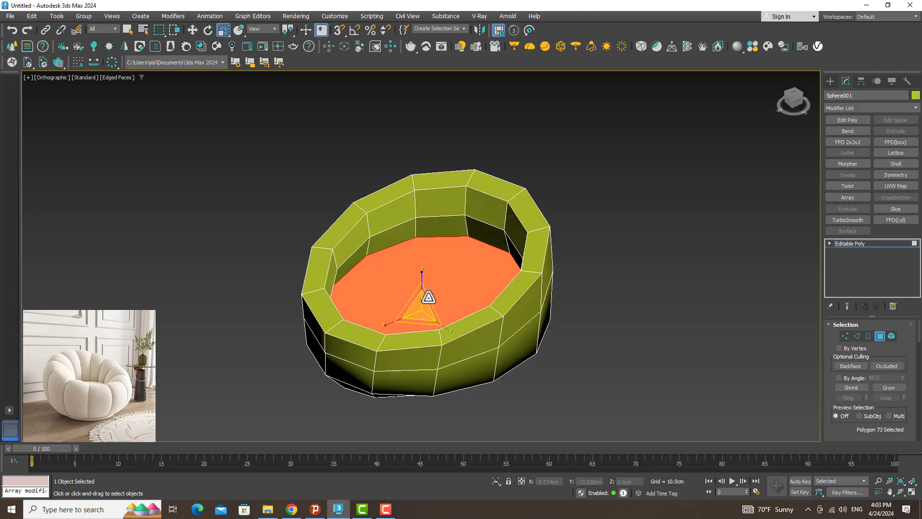
drag(428, 298, 427, 301)
alt+middle_drag(426, 300, 434, 294)
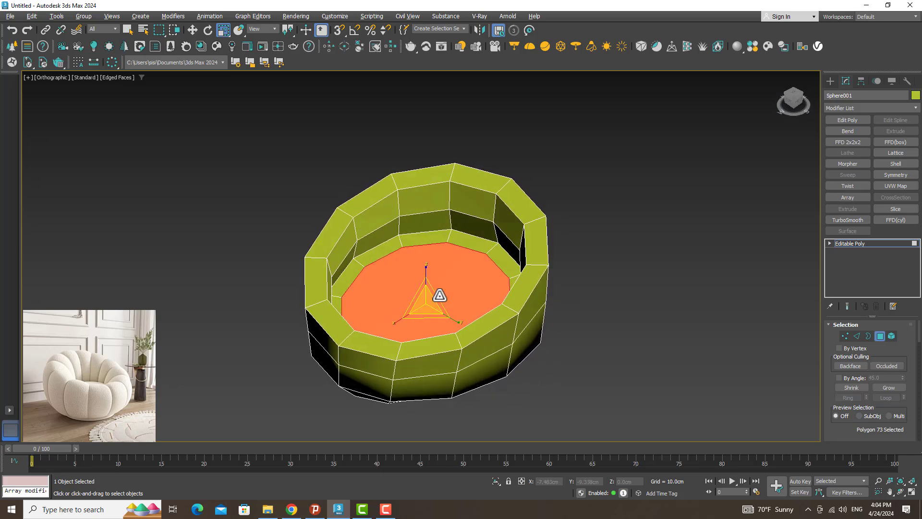
Connect the rim edge ring into a new loop and nudge it up to bevel the rim
key(2)
click(540, 265)
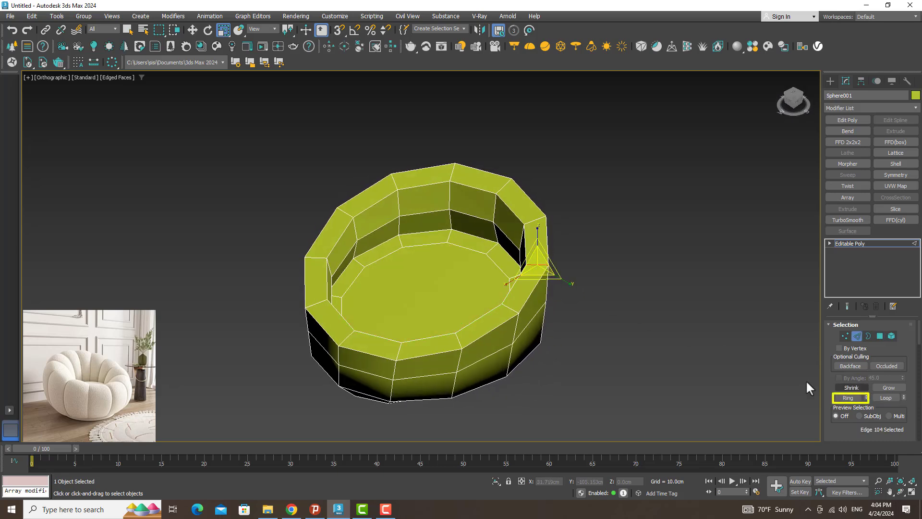
click(847, 398)
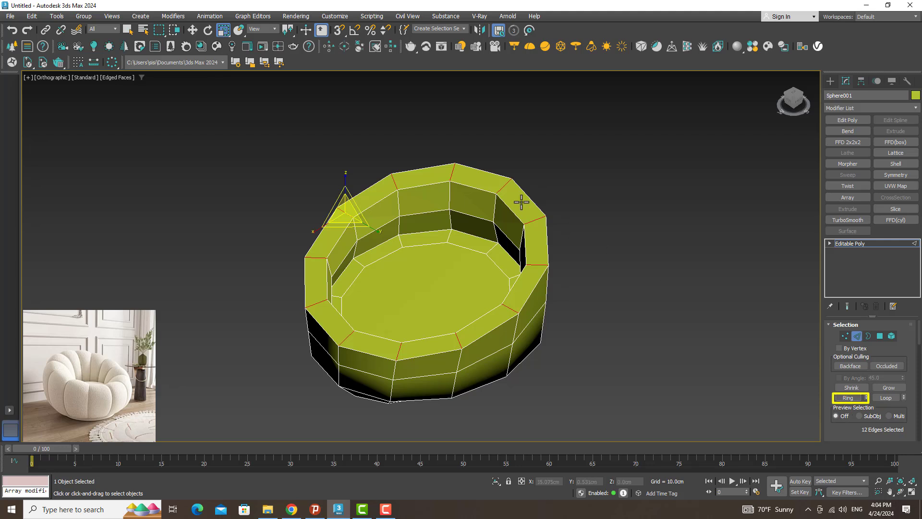
right_click(519, 199)
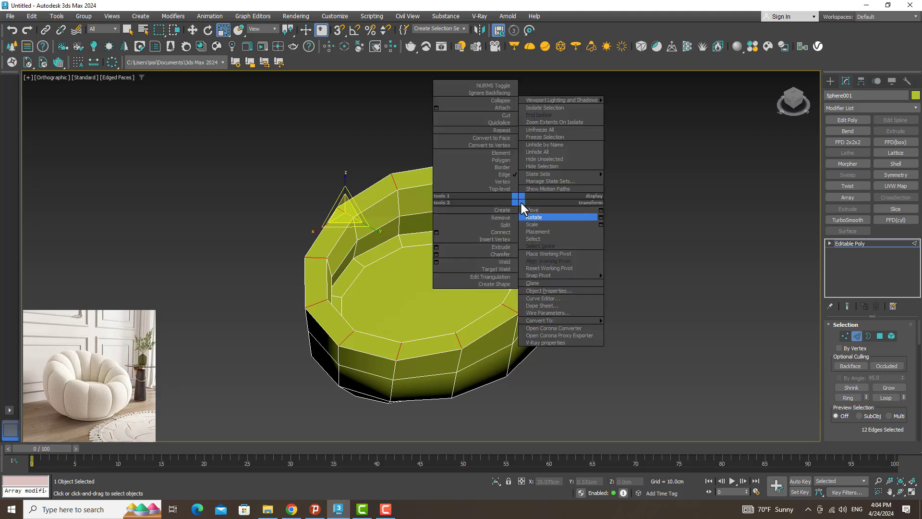
click(507, 233)
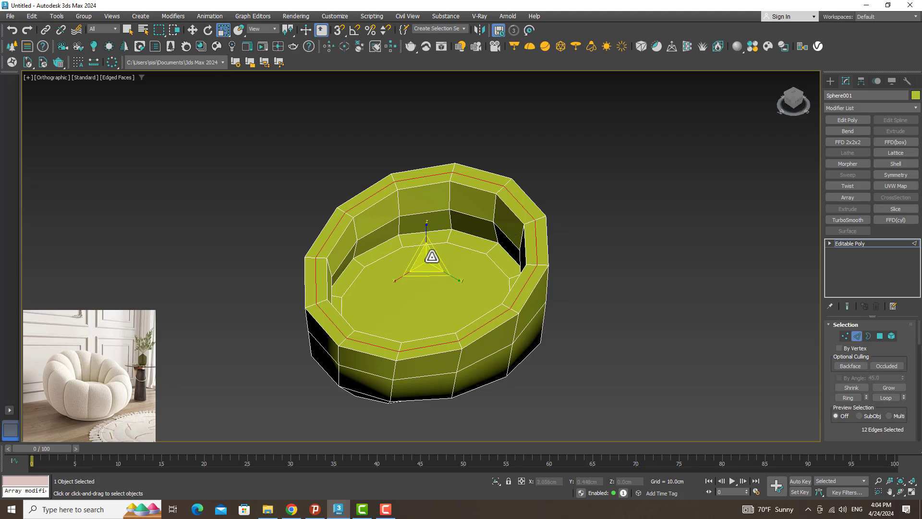
key(w)
drag(430, 253, 427, 235)
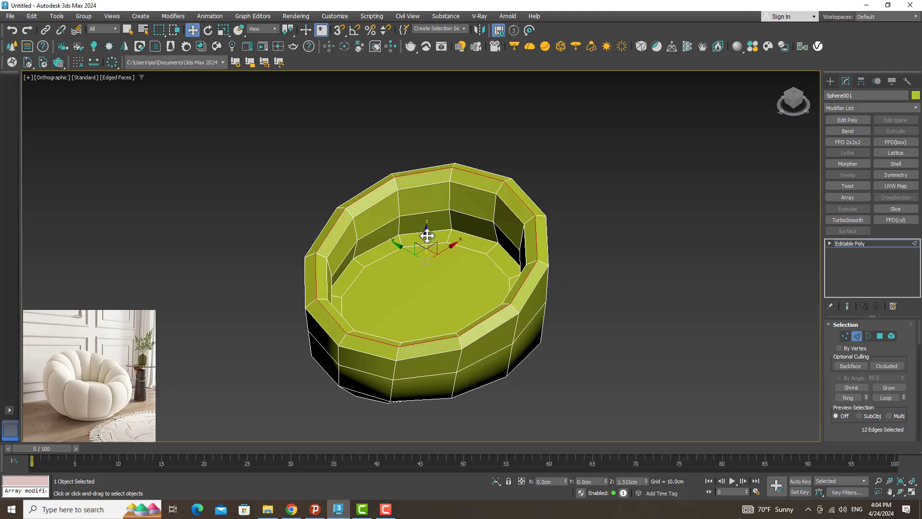
alt+middle_drag(427, 236, 434, 254)
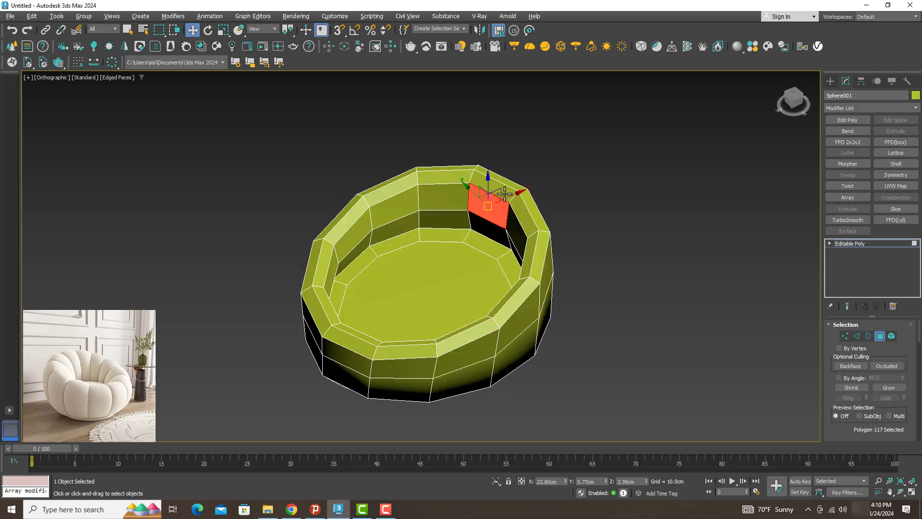
Extrude the seven selected back rim polygons upward by 2.655cm
alt+middle_drag(504, 193, 501, 193)
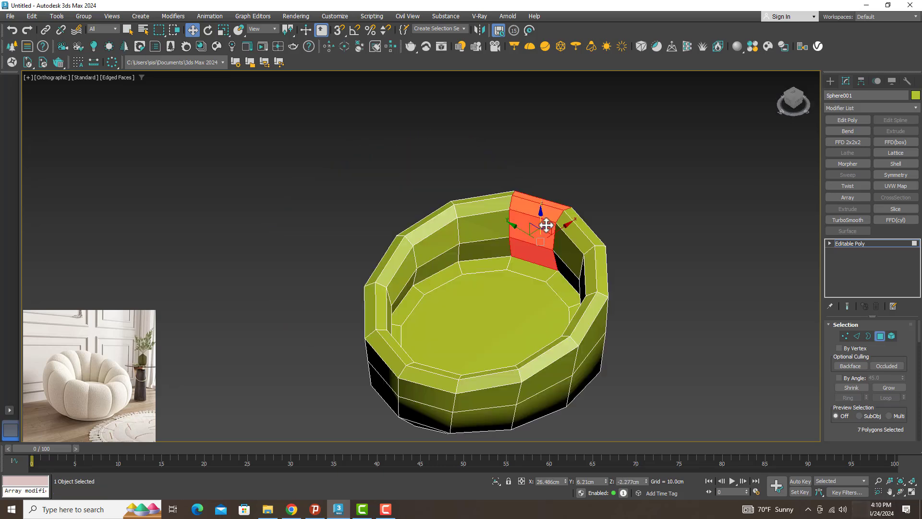
scroll(869, 324, down, 5)
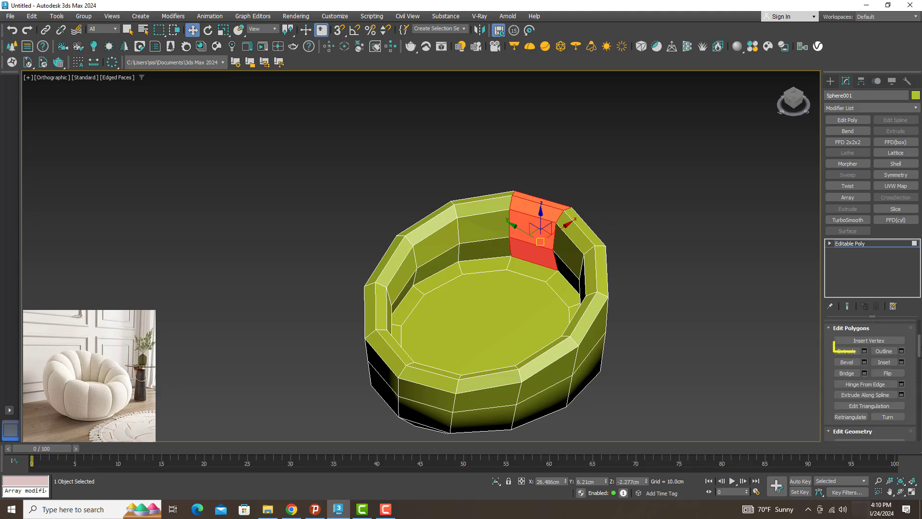
click(865, 346)
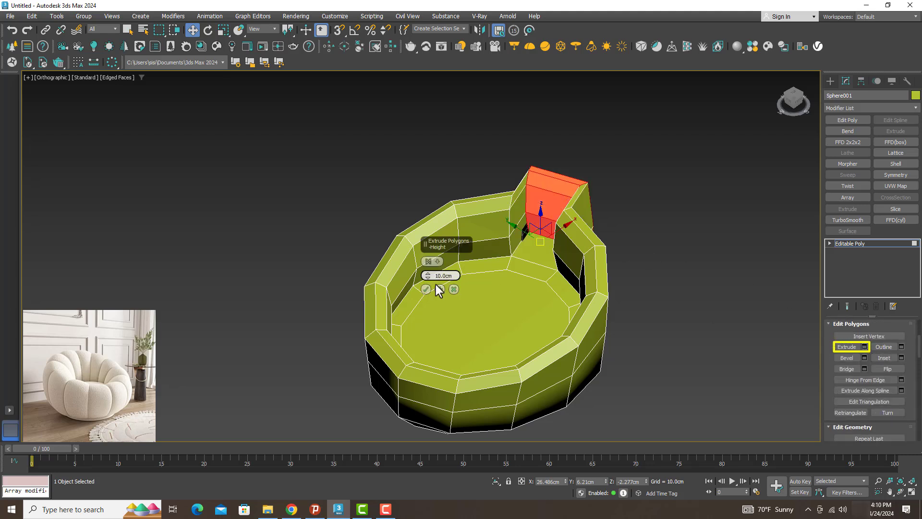
click(428, 261)
click(448, 276)
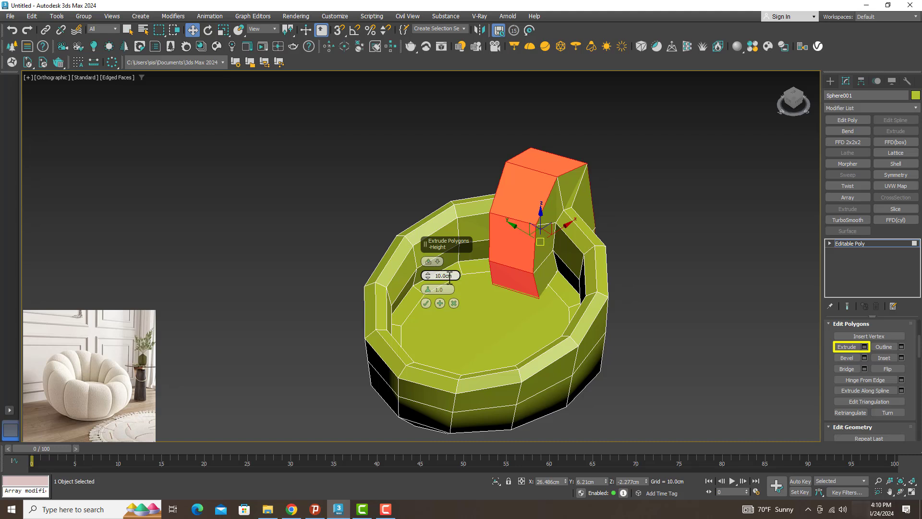
drag(427, 277, 430, 309)
click(564, 269)
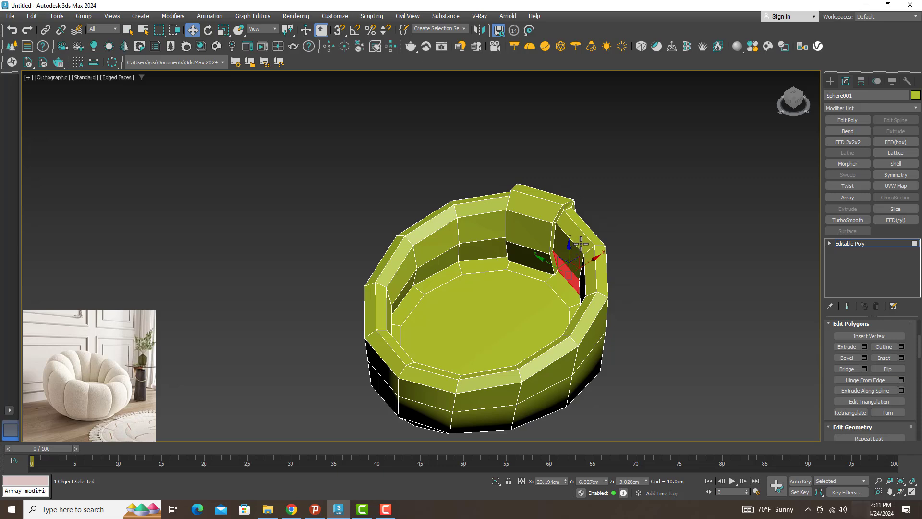
Select the opening's side and adjacent outer faces and extrude them 1.692cm
click(568, 247)
alt+middle_drag(568, 247, 571, 247)
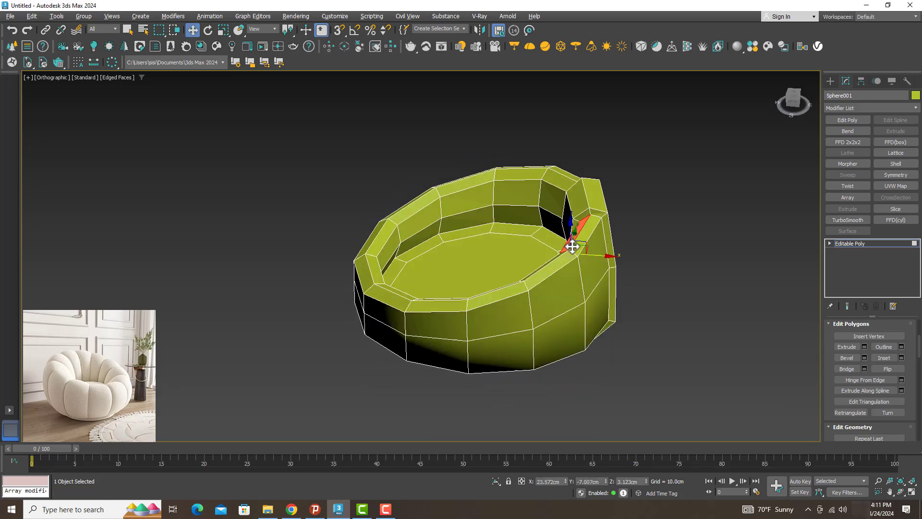
ctrl+click(585, 233)
alt+middle_drag(592, 315, 594, 363)
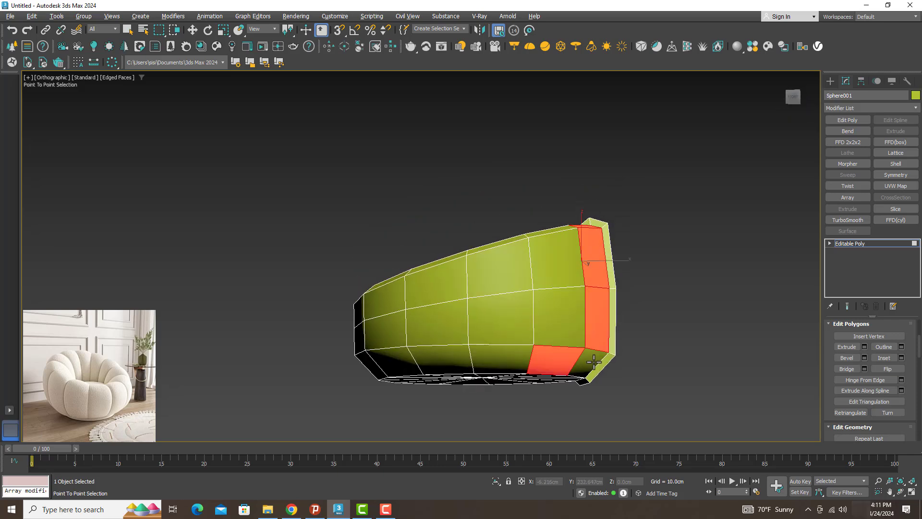
key(w)
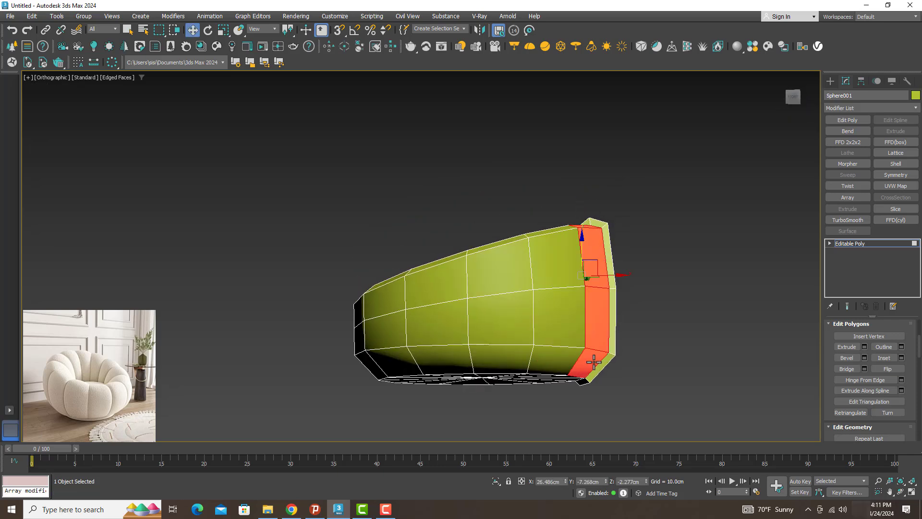
click(864, 346)
alt+middle_drag(695, 349, 624, 312)
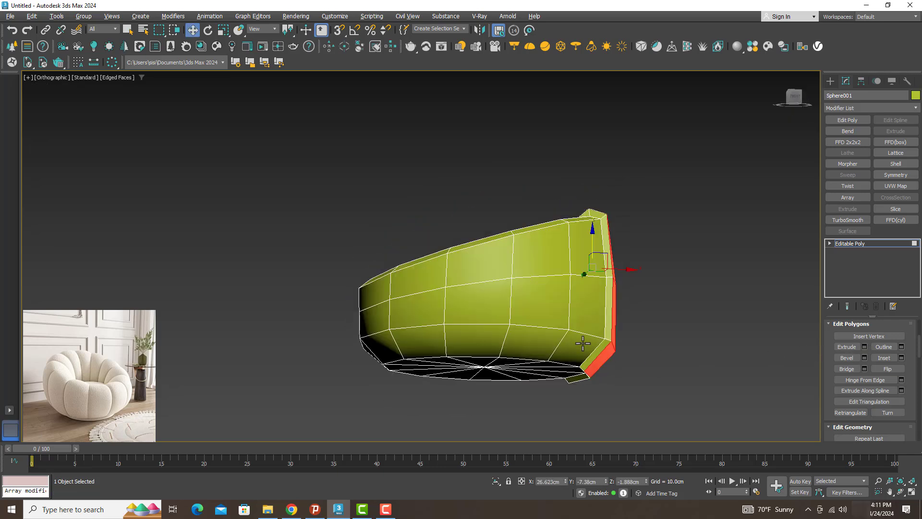
click(577, 350)
Select faces on the tub's right inner wall and extrude them
ctrl+click(582, 264)
alt+middle_drag(582, 264, 597, 243)
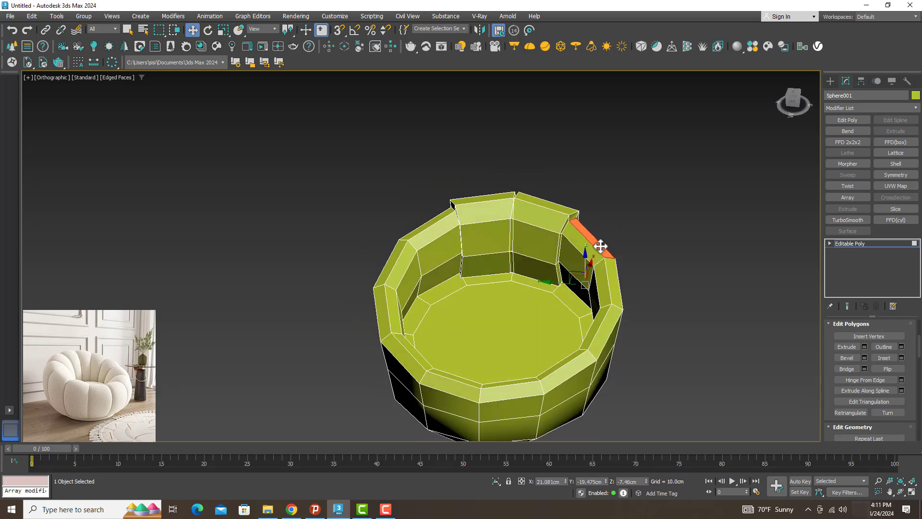
ctrl+click(577, 289)
click(864, 347)
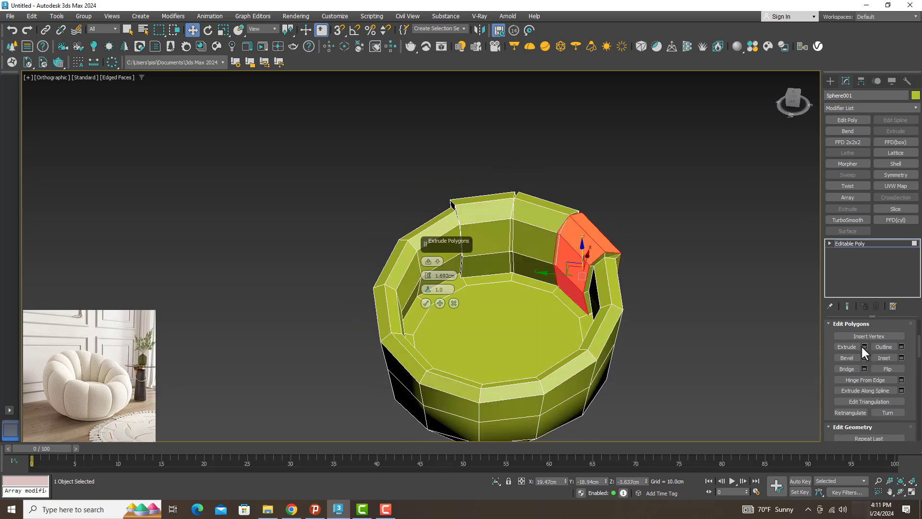
click(425, 303)
Add more side faces and the inner side face to the polygon selection
mouse_move(432, 307)
alt+middle_down()
mouse_move(597, 288)
mouse_move(603, 277)
mouse_move(597, 298)
mouse_move(627, 318)
mouse_move(636, 287)
alt+middle_up()
ctrl+click(603, 269)
key(w)
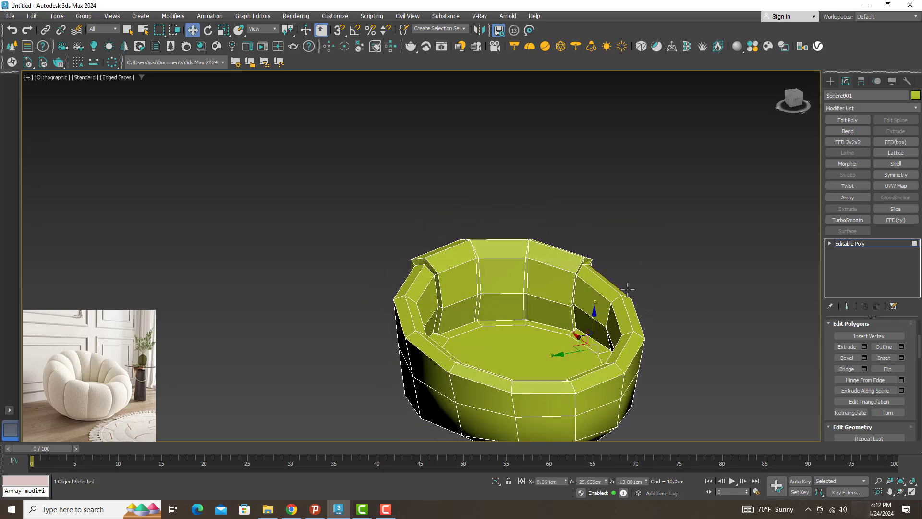
key(q)
ctrl+click(600, 317)
key(w)
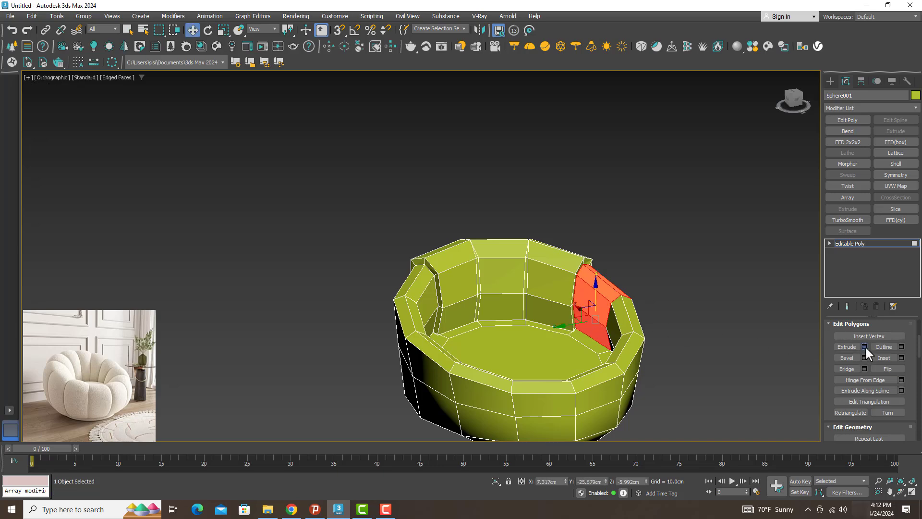
Select underside, outer side, inner wall and lower faces, then extrude them
alt+middle_drag(428, 298, 487, 334)
click(556, 372)
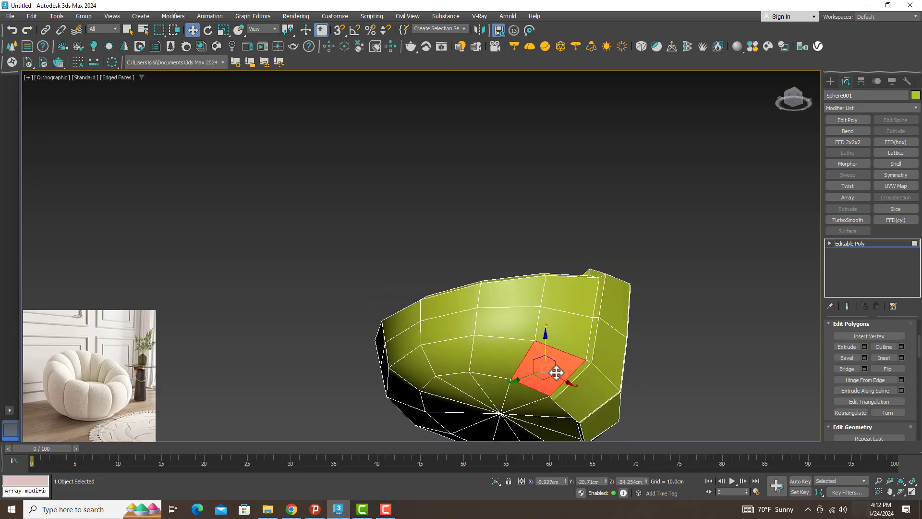
alt+middle_drag(556, 373, 564, 347)
click(555, 305)
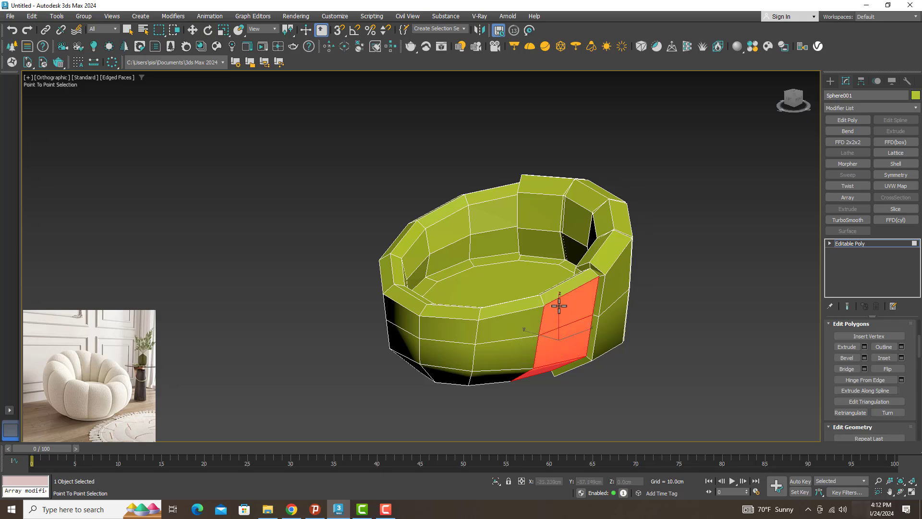
alt+middle_drag(556, 294, 557, 294)
ctrl+click(557, 288)
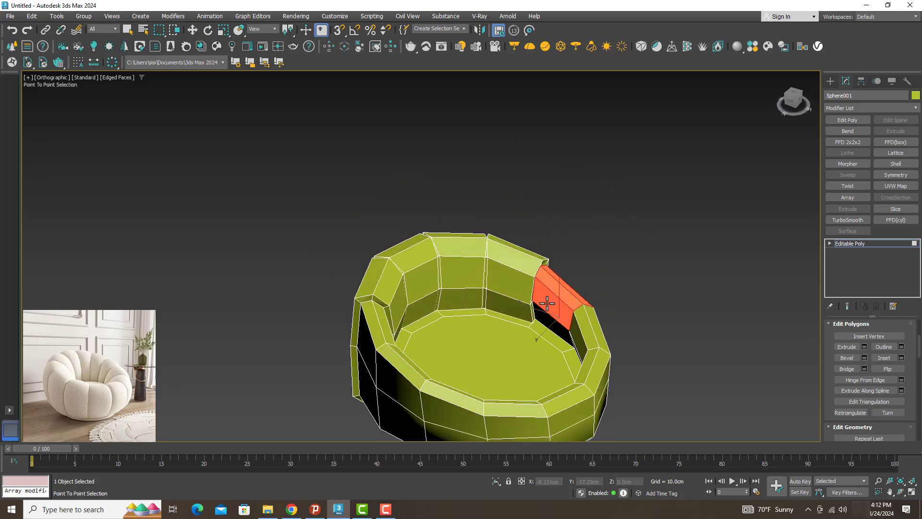
ctrl+click(560, 328)
click(864, 347)
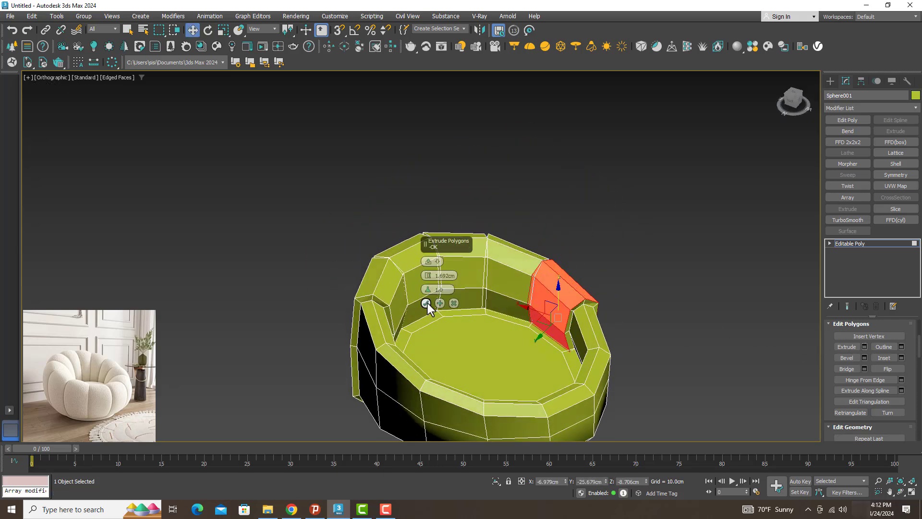
click(443, 307)
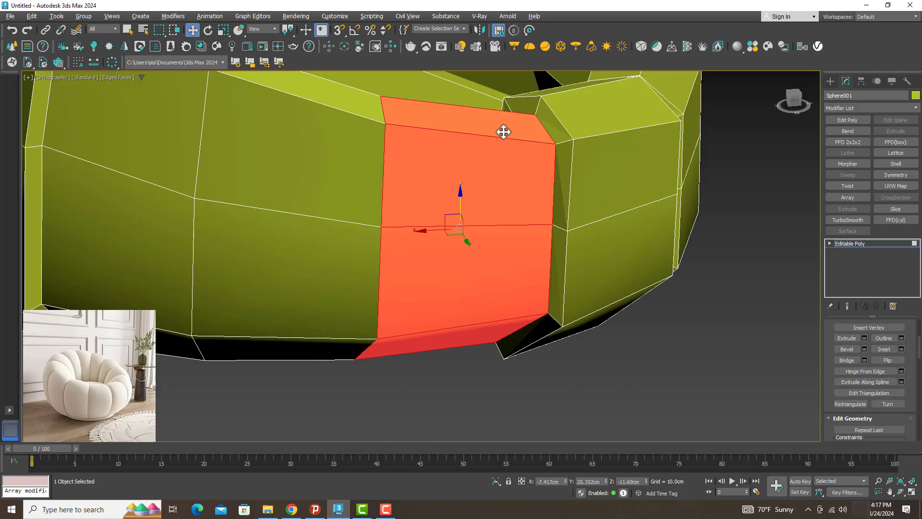
Extrude the selected ring faces once more using the quad-menu Extrude
mouse_move(502, 130)
alt+middle_down()
mouse_move(500, 163)
mouse_move(480, 191)
alt+middle_up()
right_click(450, 236)
click(362, 261)
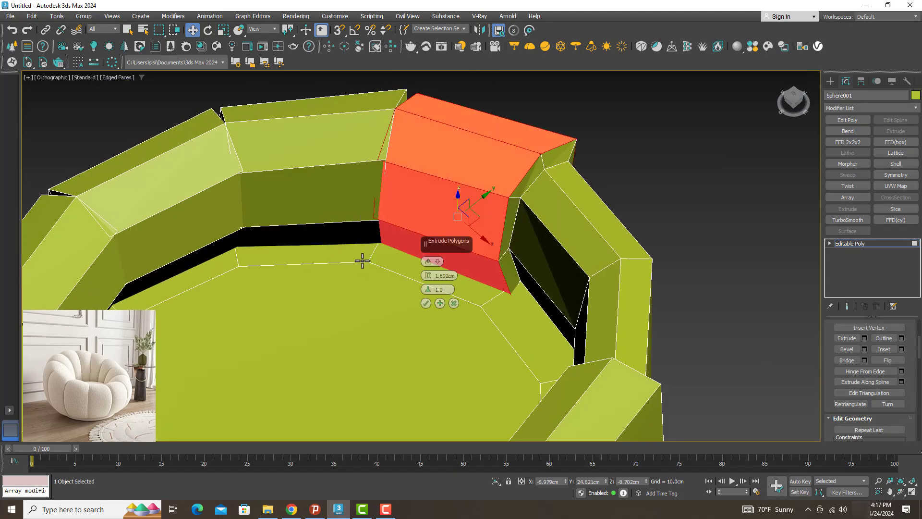
click(426, 302)
Select two further ring faces and extrude them
click(583, 249)
click(601, 230)
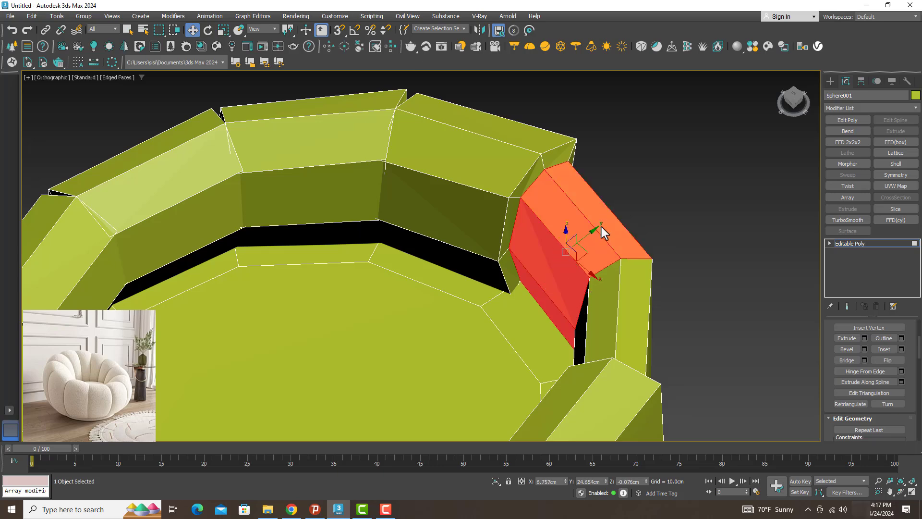
scroll(600, 231, up, 5)
scroll(550, 269, down, 3)
alt+middle_drag(524, 329, 525, 371)
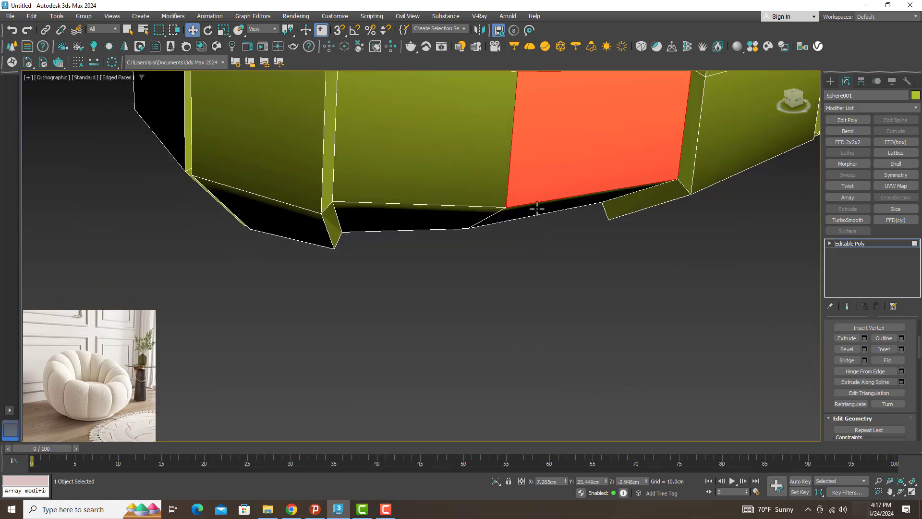
right_click(524, 194)
click(443, 220)
click(426, 299)
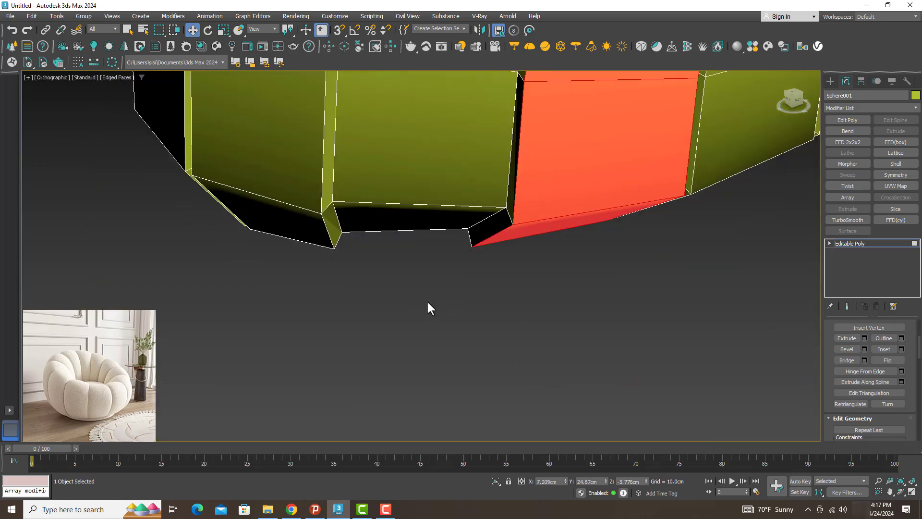
Extrude a final group of back faces and exit Polygon sub-object level
alt+middle_drag(427, 300, 460, 140)
scroll(480, 183, down, 3)
ctrl+click(481, 184)
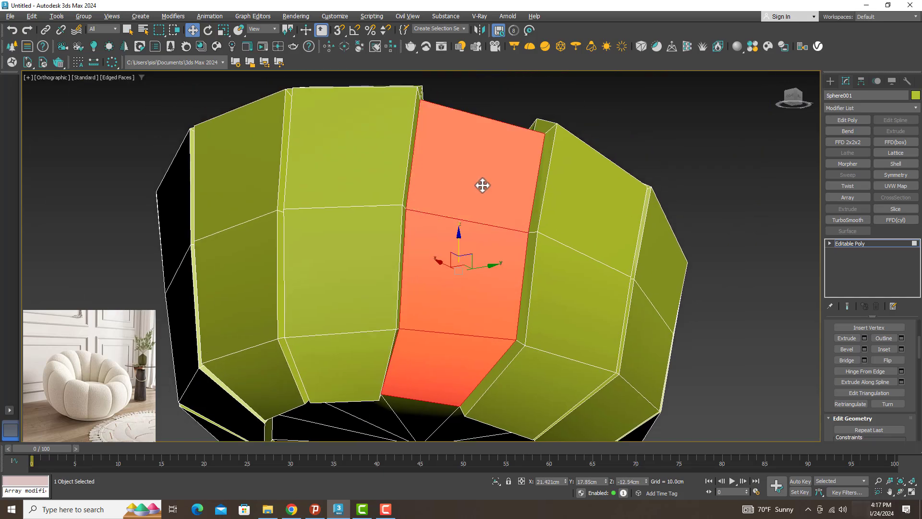
mouse_move(483, 186)
alt+middle_down()
mouse_move(493, 194)
mouse_move(480, 183)
mouse_move(463, 216)
alt+middle_up()
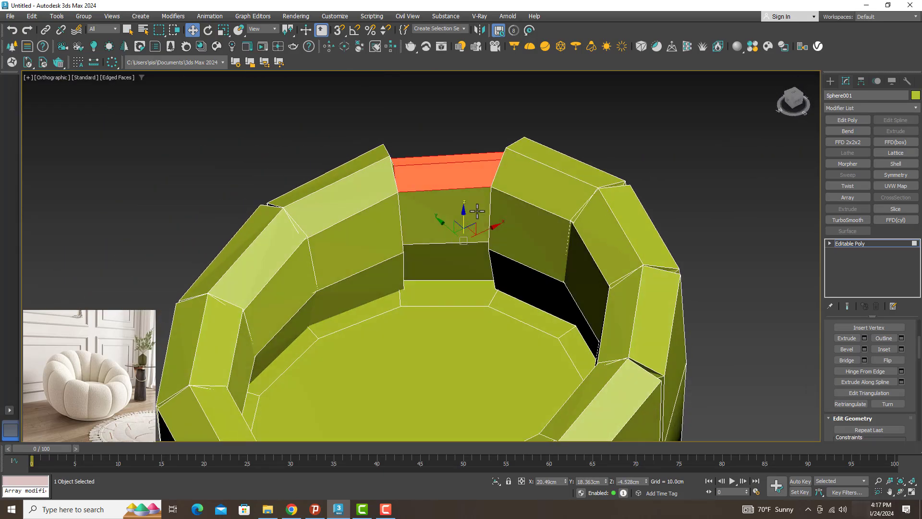
ctrl+click(462, 251)
right_click(442, 206)
click(360, 232)
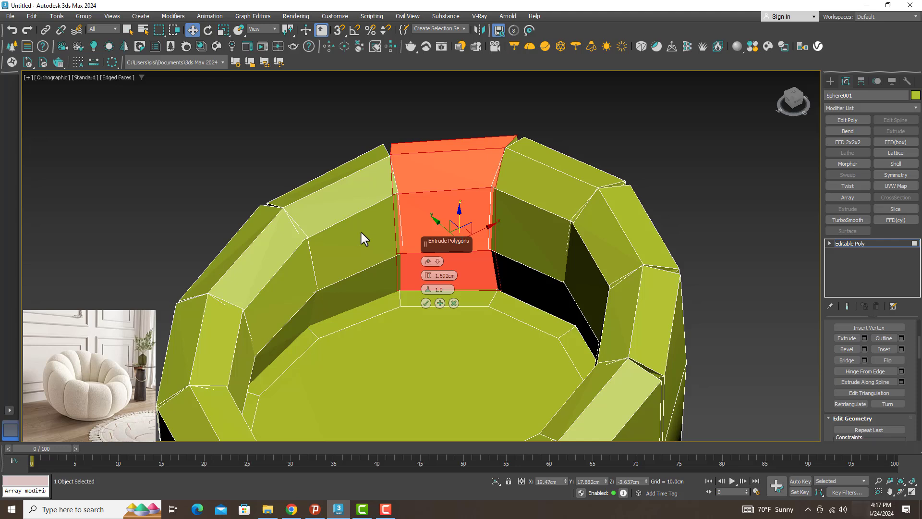
click(426, 302)
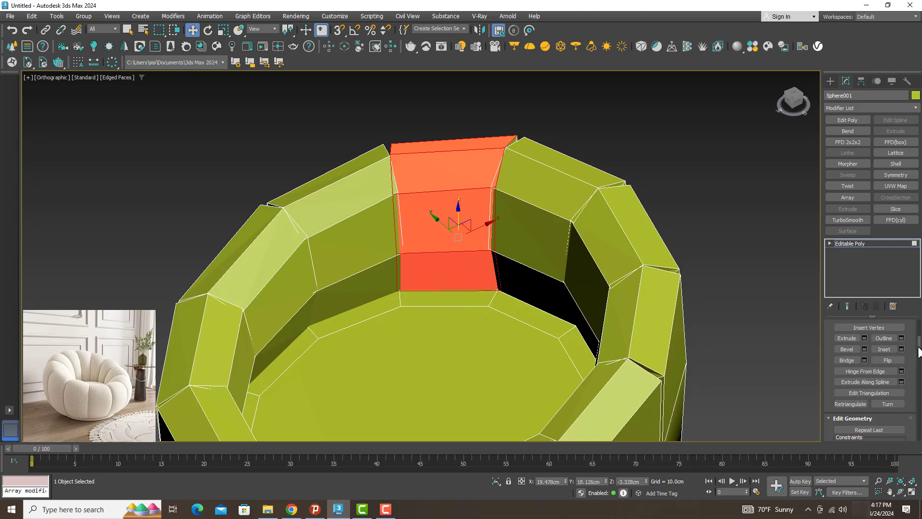
drag(918, 352, 917, 321)
click(878, 336)
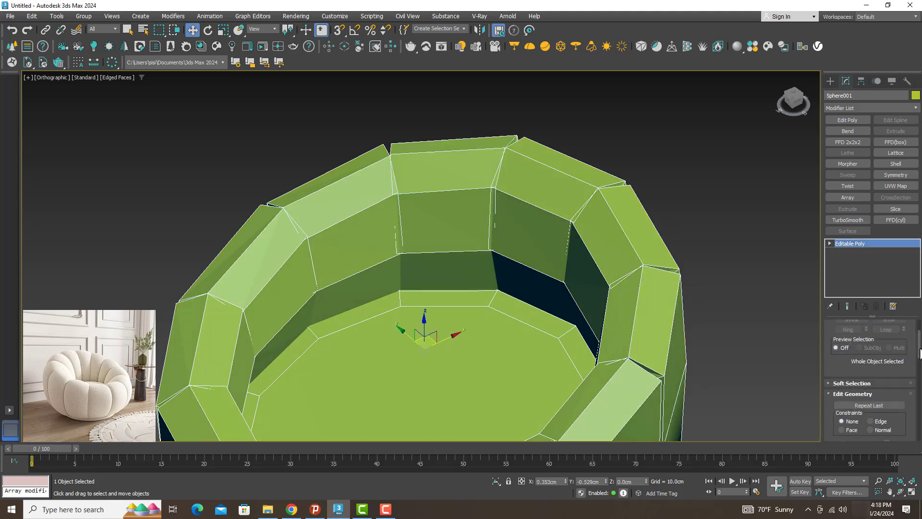
Enable Use NURMS Subdivision with 2 display iterations, then zoom out and orbit the tub
scroll(869, 374, down, 5)
drag(918, 358, 916, 398)
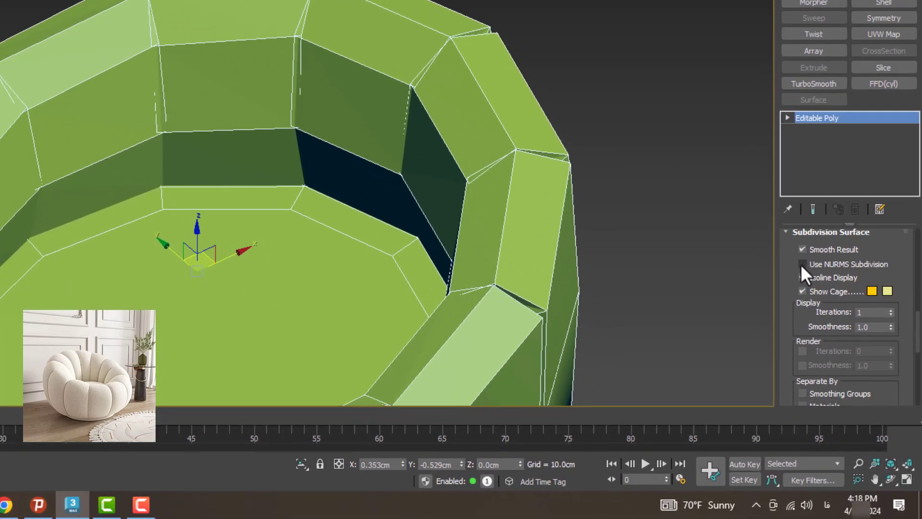
click(800, 264)
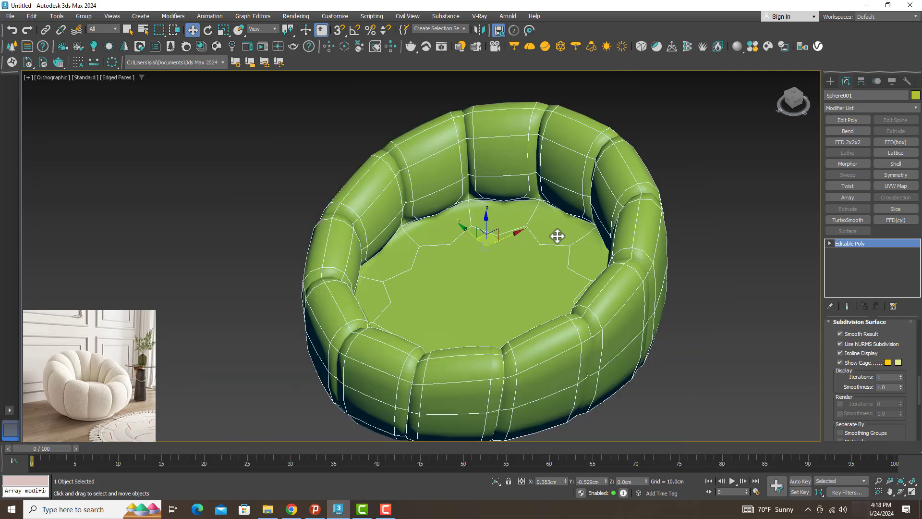
click(886, 377)
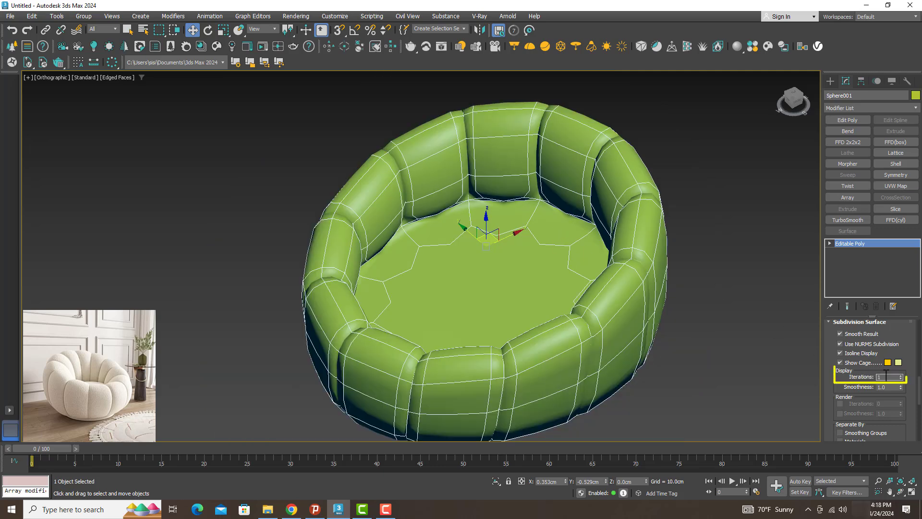
text(2)
key(Return)
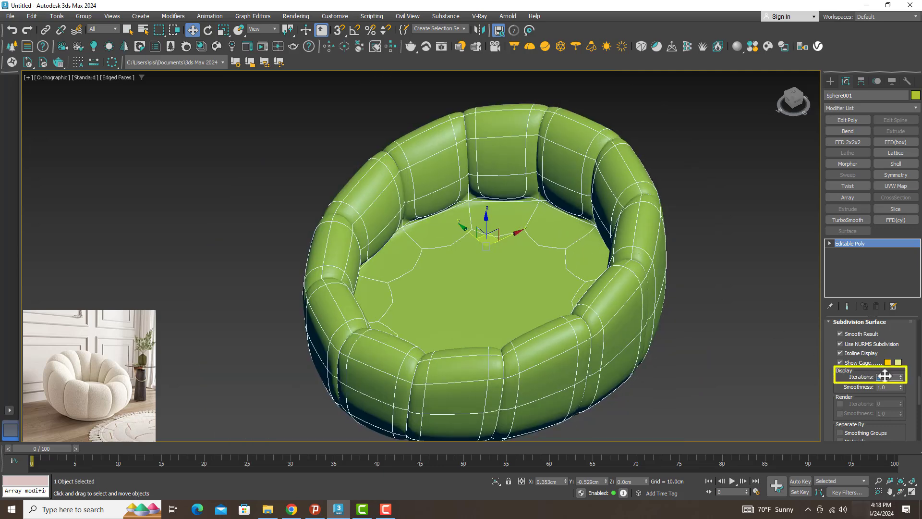
key(z)
alt+middle_drag(812, 365, 548, 290)
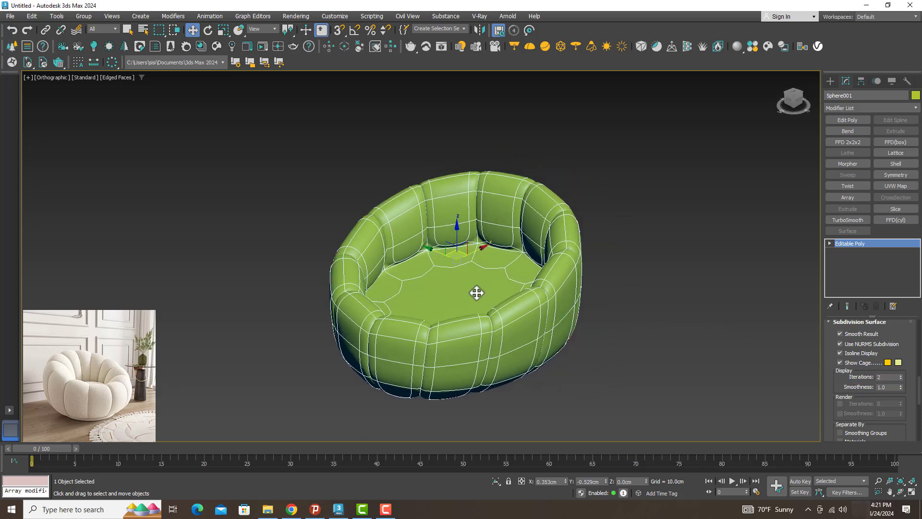
Select the seat's centre polygon, grow it to the seat floor, and inset it slightly
click(476, 292)
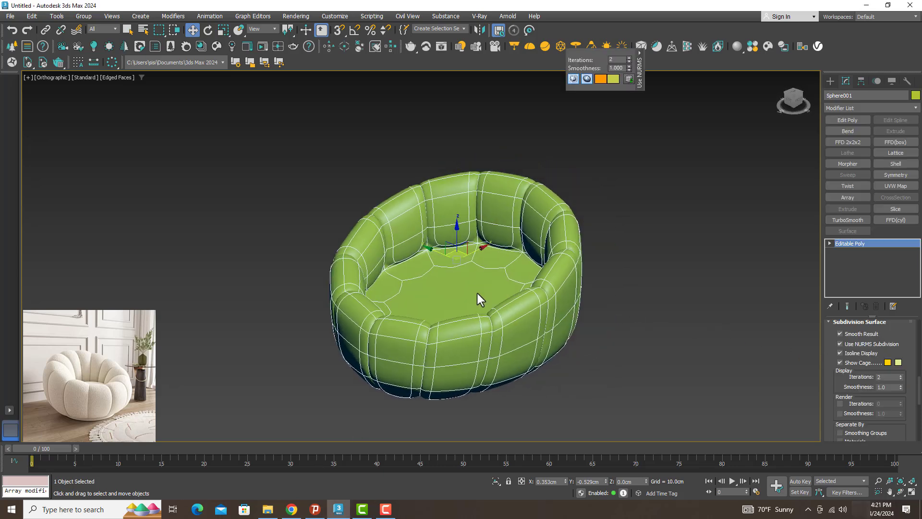
scroll(881, 388, up, 5)
click(879, 336)
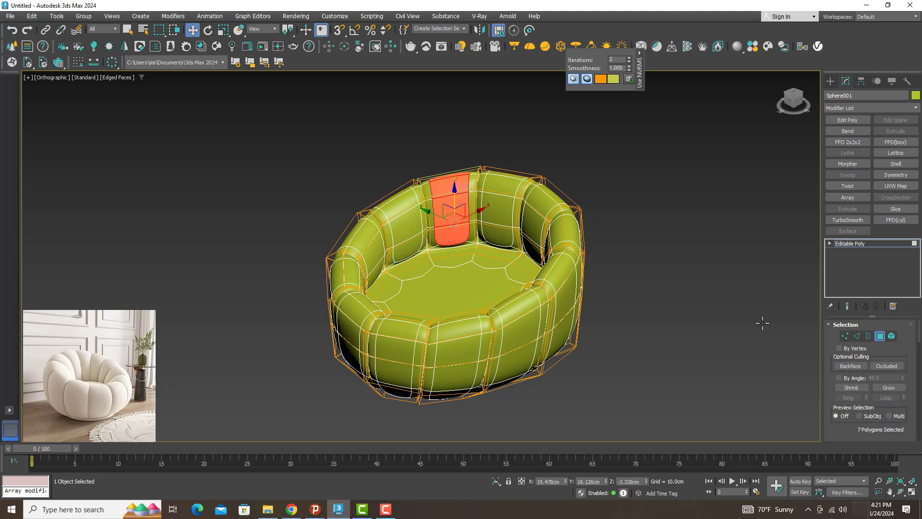
click(445, 290)
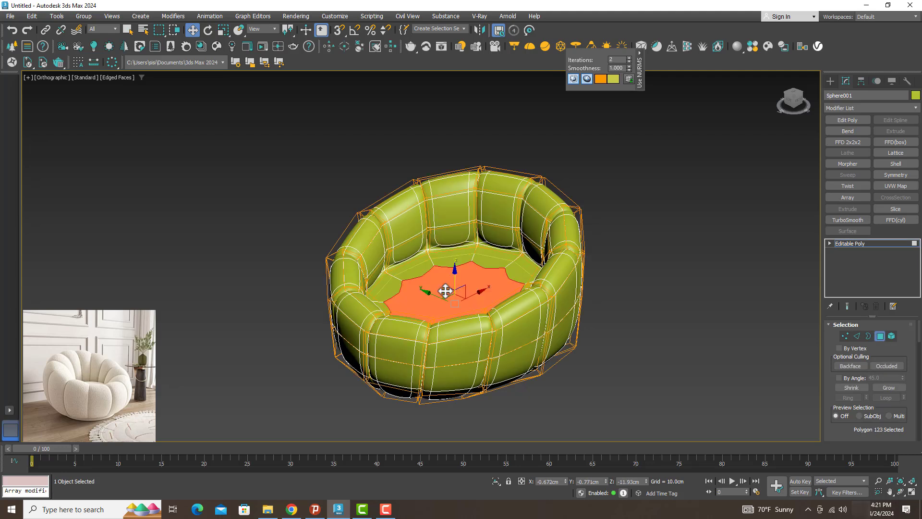
click(891, 388)
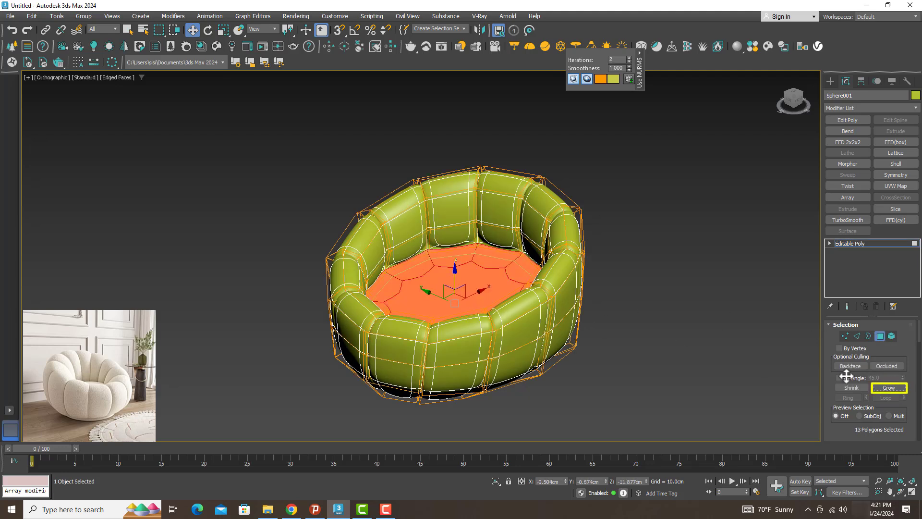
right_click(457, 281)
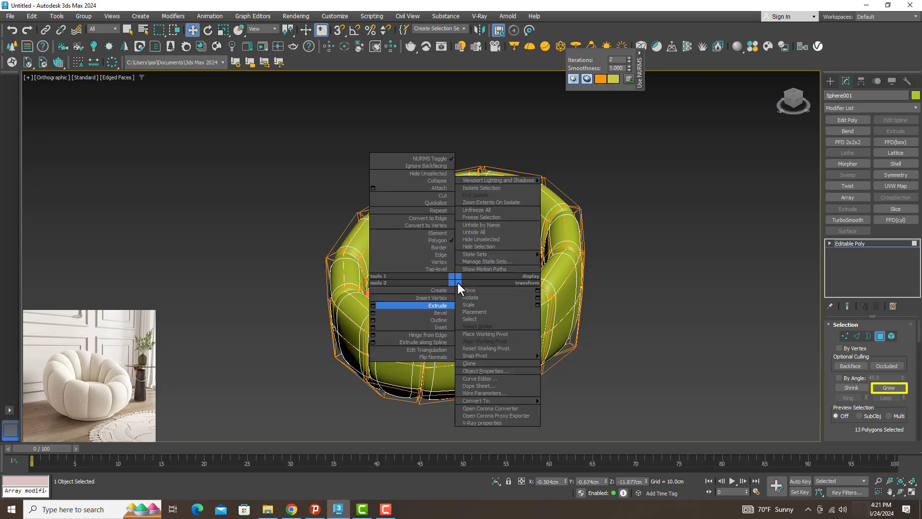
click(439, 324)
drag(445, 313, 455, 300)
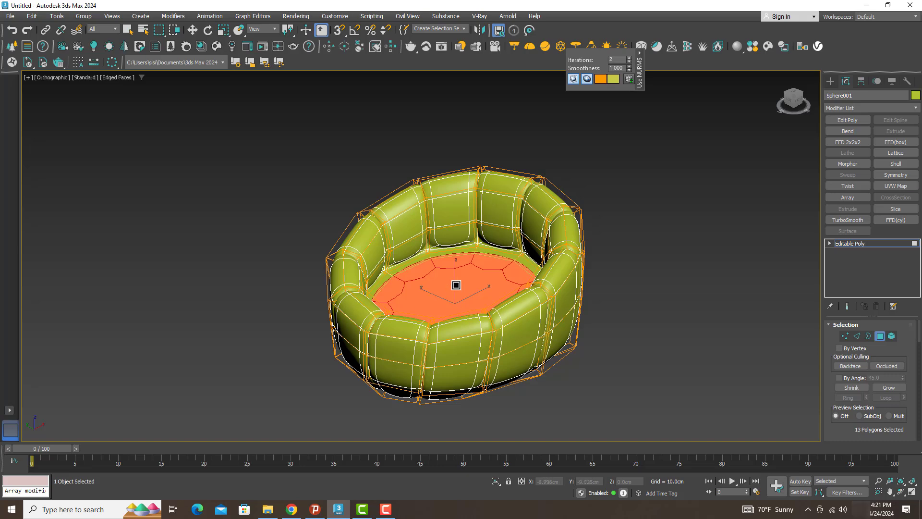
Reduce the selection to the centre seat polygon and enlarge it outward
alt+middle_drag(455, 285, 453, 313)
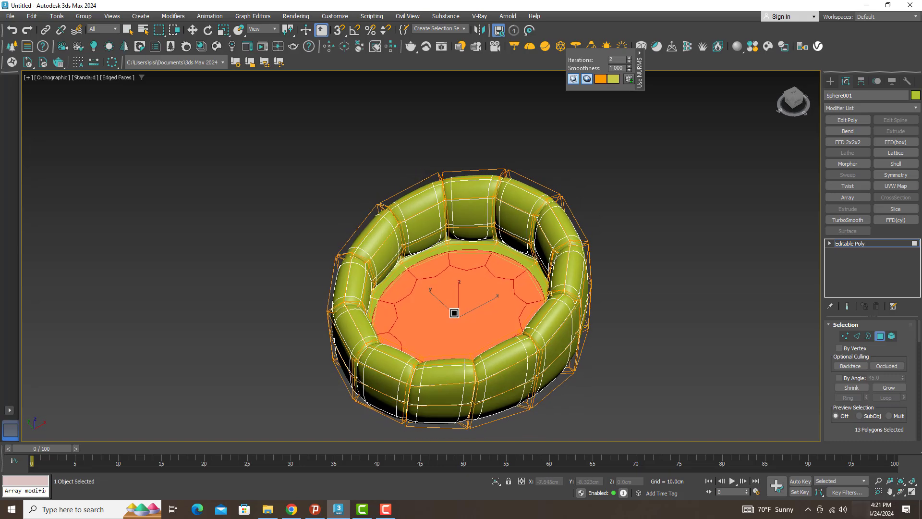
right_click(449, 310)
click(437, 345)
click(462, 309)
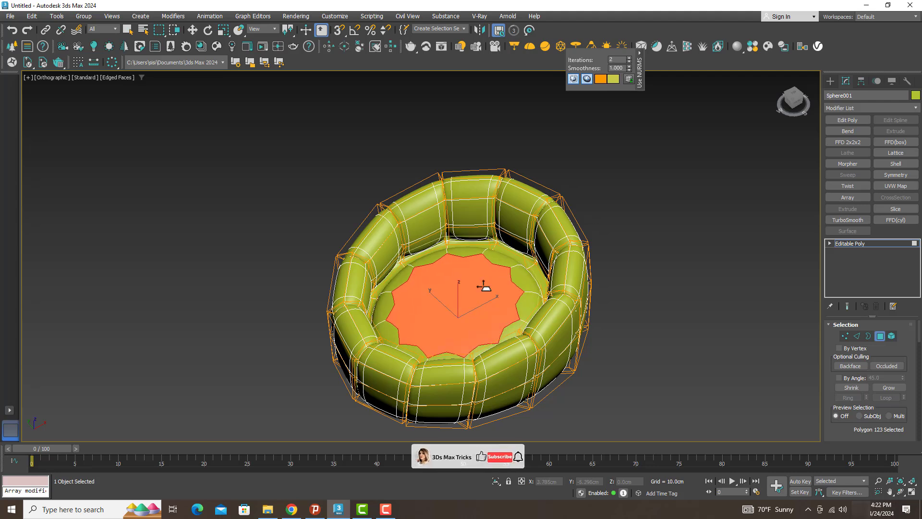
drag(483, 286, 478, 258)
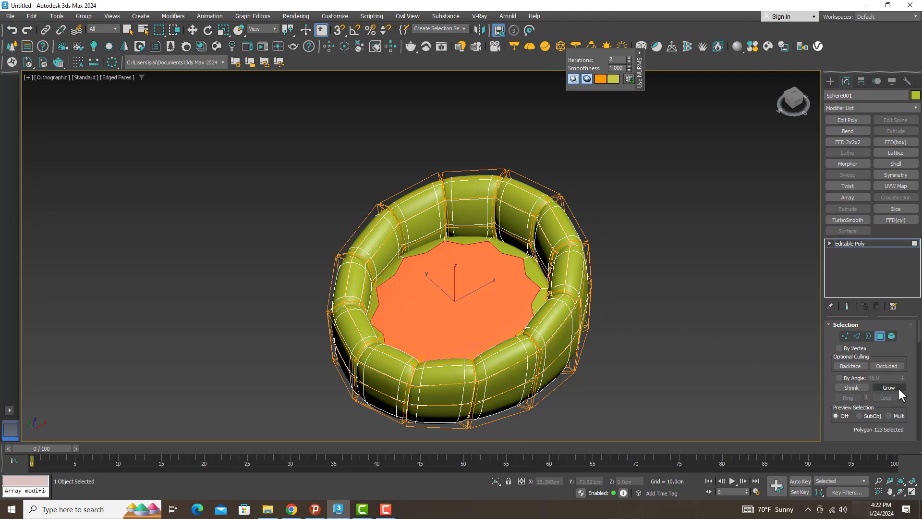
Grow the selection back to the seat floor, bevel it, and return to whole-object level
click(888, 387)
right_click(451, 293)
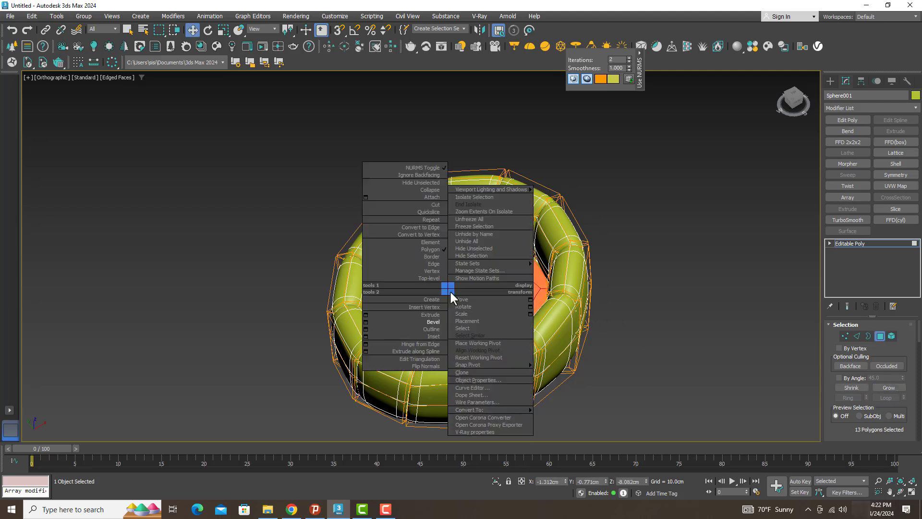
click(447, 307)
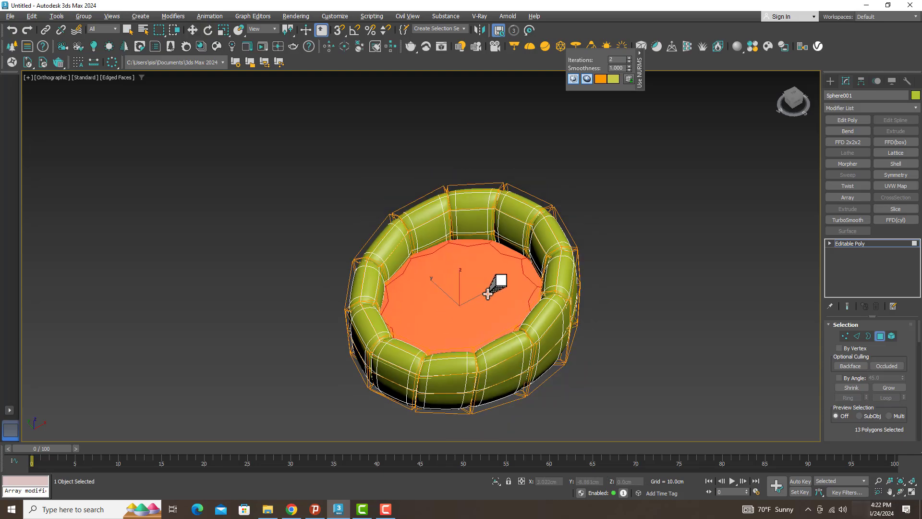
alt+middle_drag(485, 291, 472, 288)
key(w)
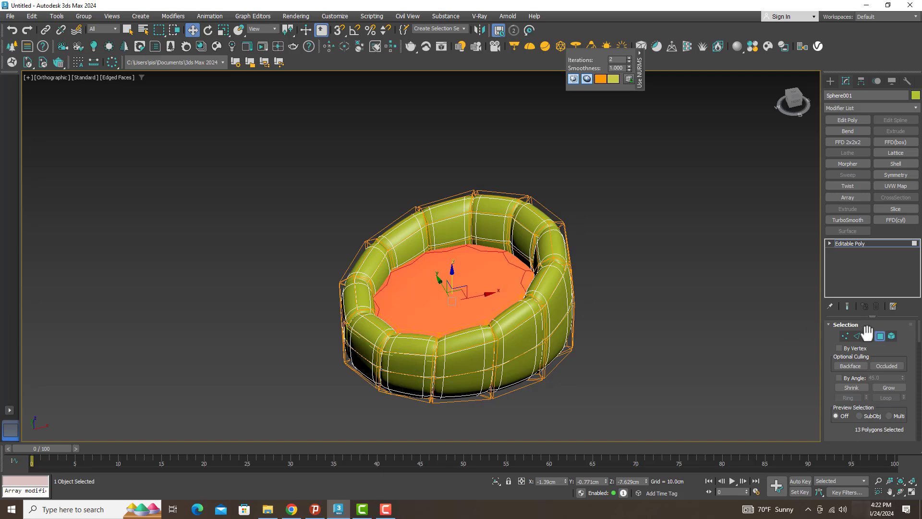
click(879, 336)
scroll(422, 263, up, 3)
scroll(450, 267, up, 3)
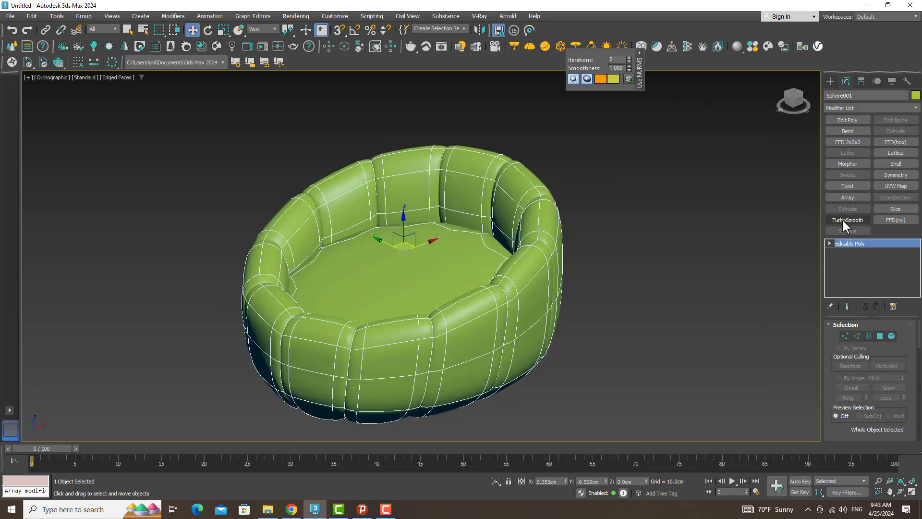
Add a TurboSmooth modifier to the tub and hide edged faces with F4
click(842, 219)
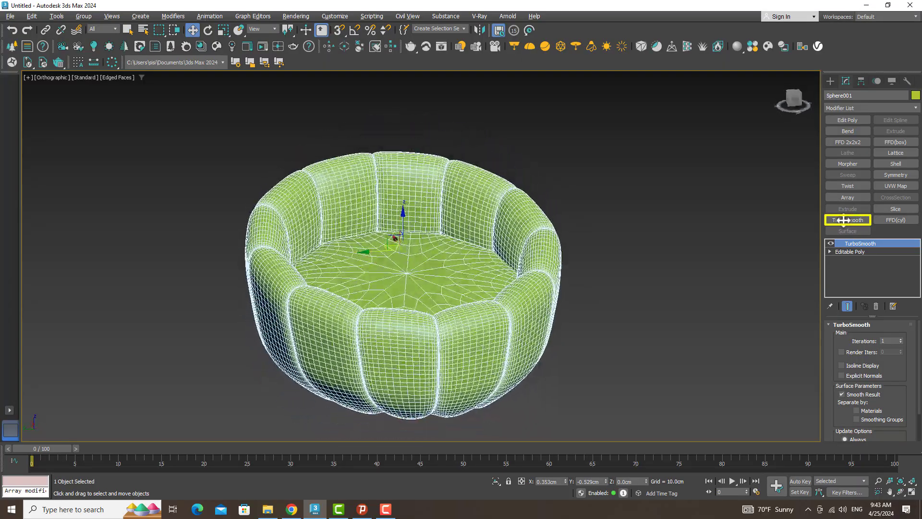
alt+middle_drag(549, 288, 466, 323)
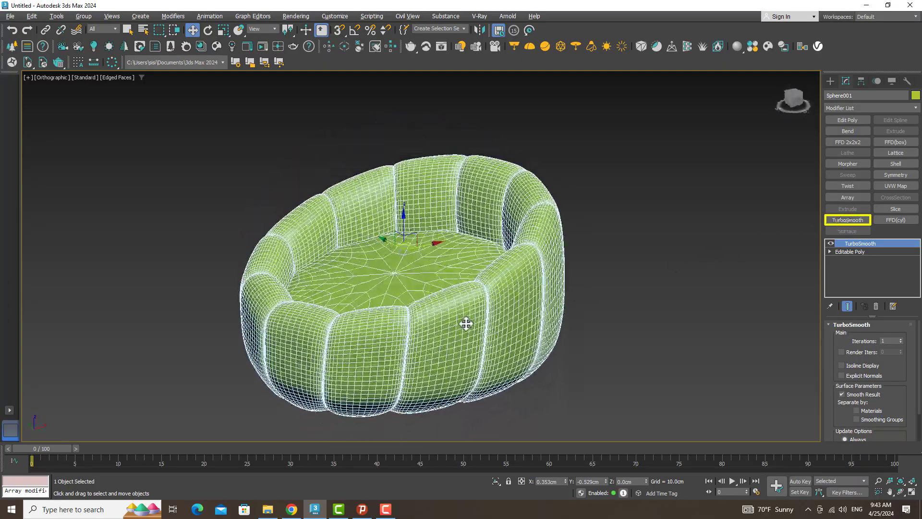
scroll(466, 323, up, 3)
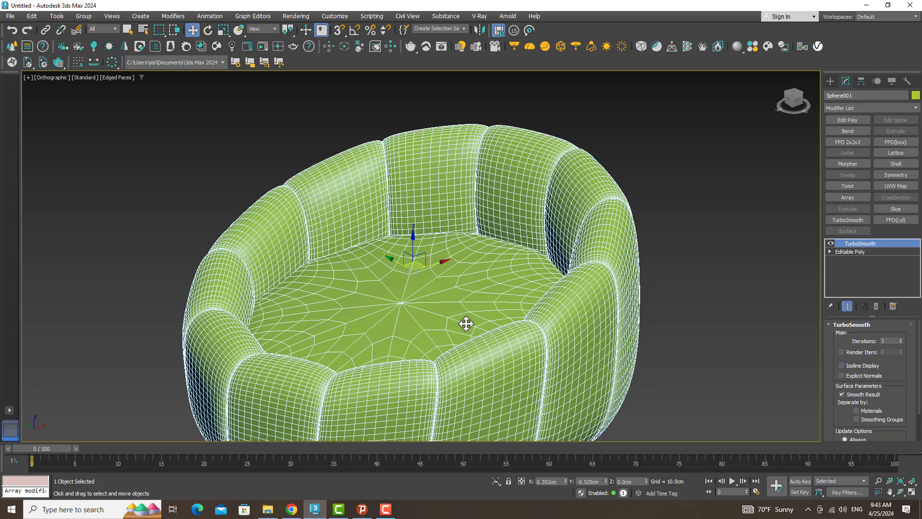
scroll(465, 323, down, 2)
click(692, 320)
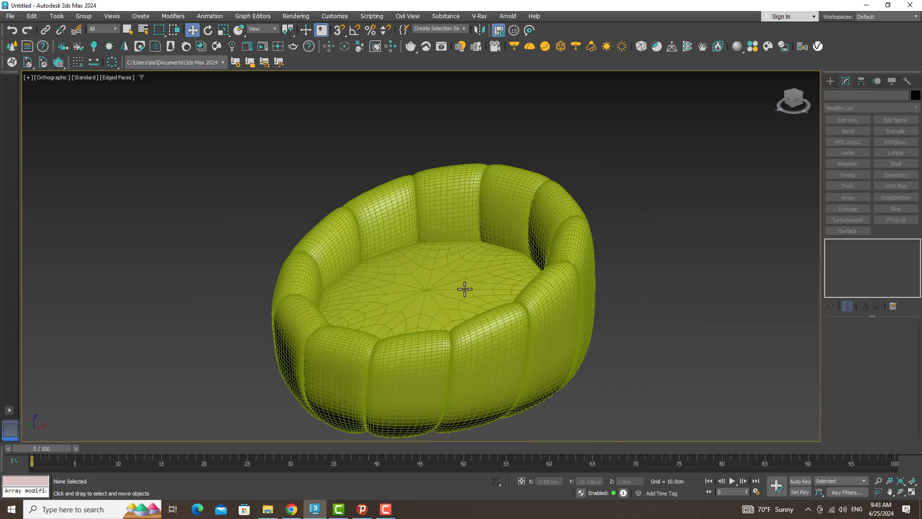
key(F4)
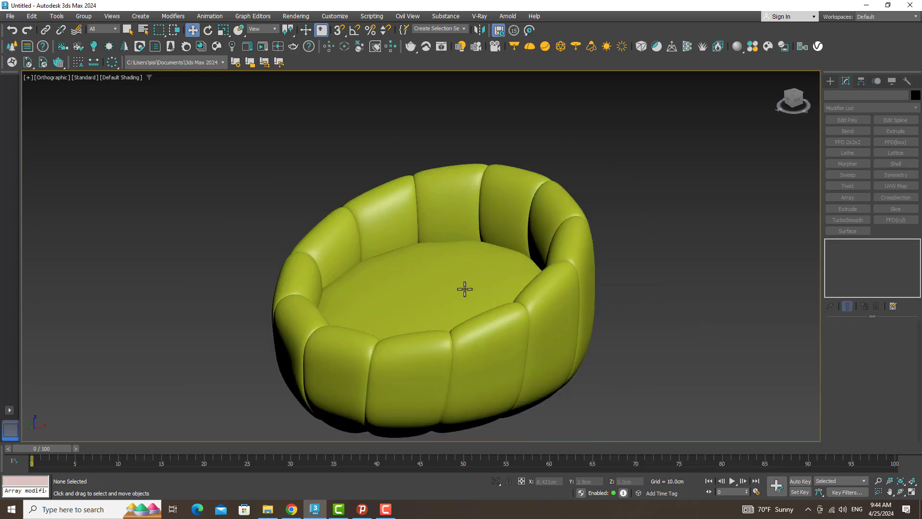
Reselect the tub and set its object colour to white
click(524, 322)
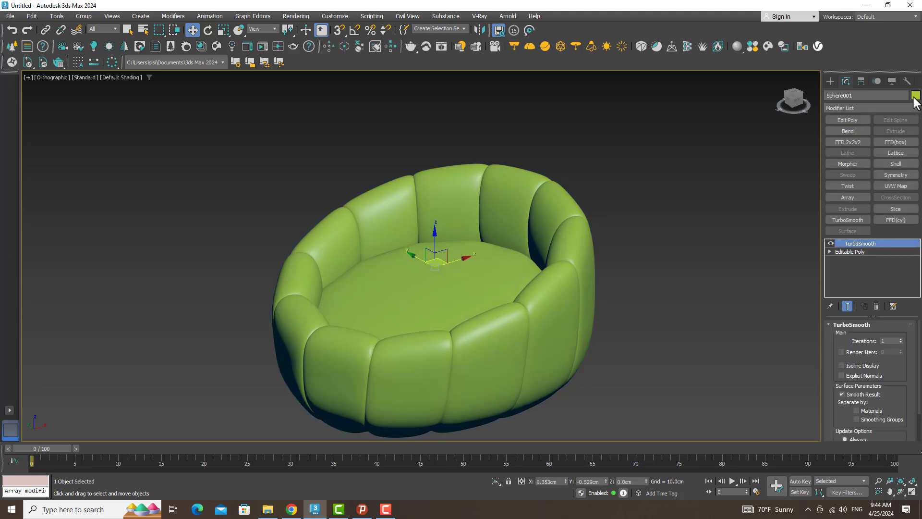
click(915, 96)
click(509, 306)
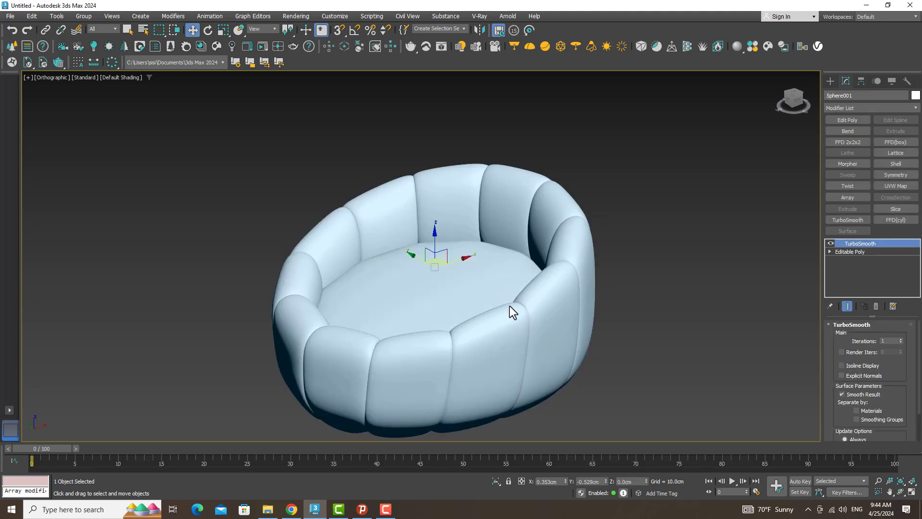
alt+middle_drag(510, 306, 446, 324)
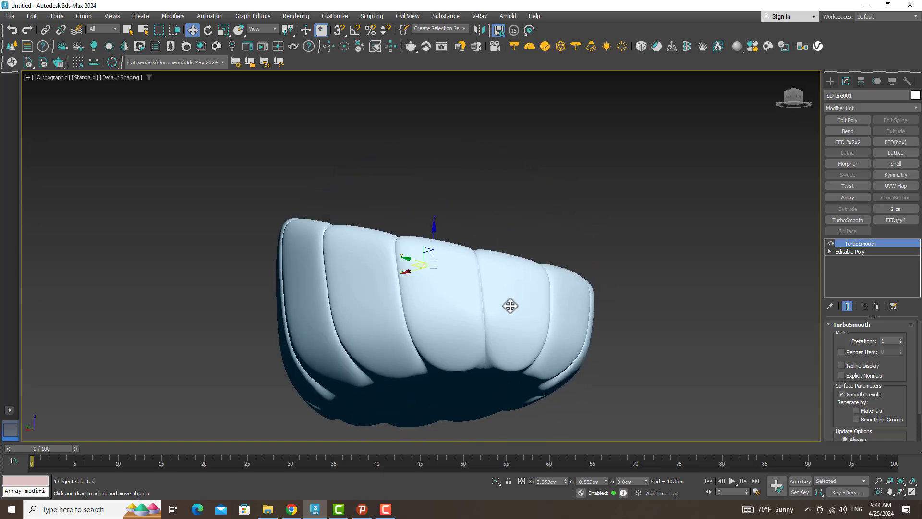